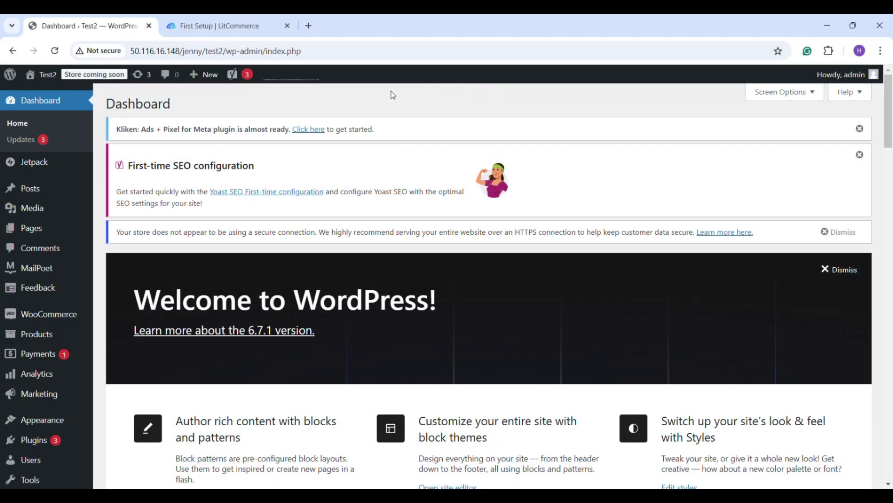
Search the plugin directory for 'LitCommerce' and install the multi-channel selling plugin
mouse_move(51, 444)
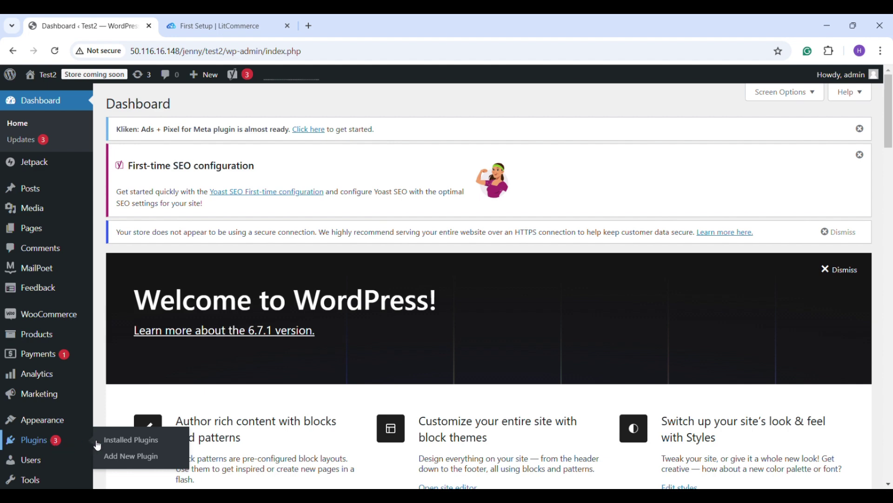
left_click(128, 457)
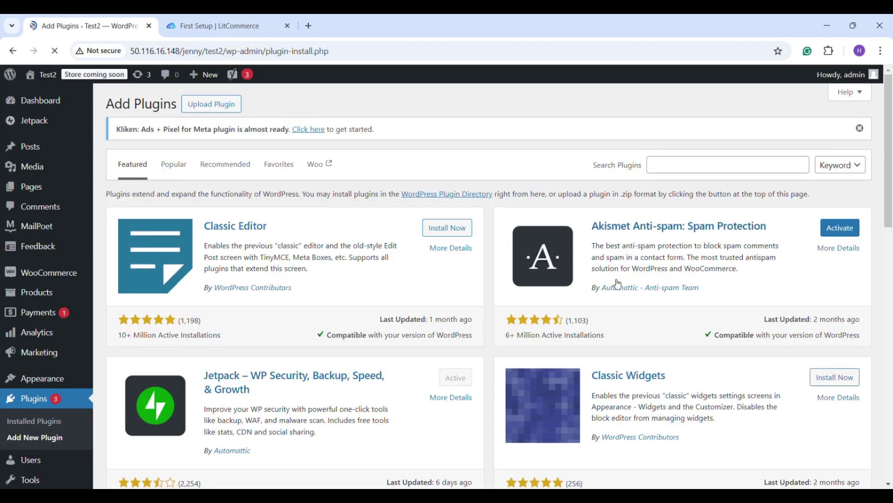
left_click(669, 170)
type("LitCommerce")
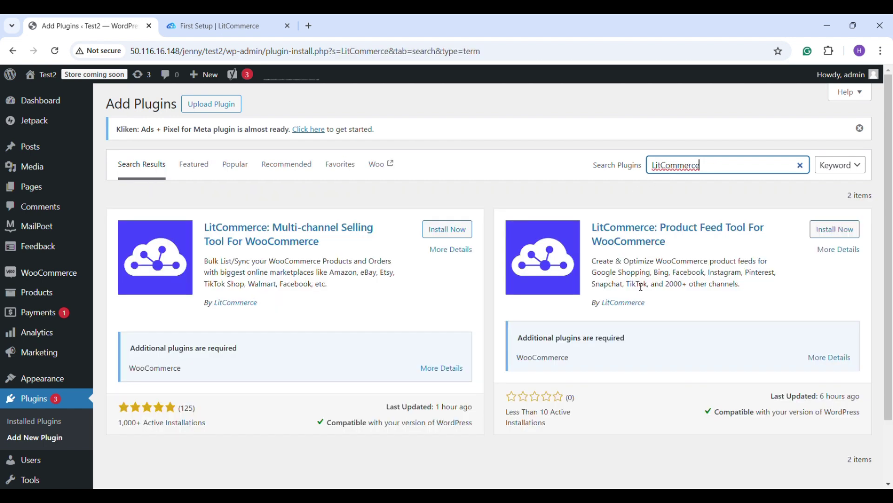
left_click(456, 232)
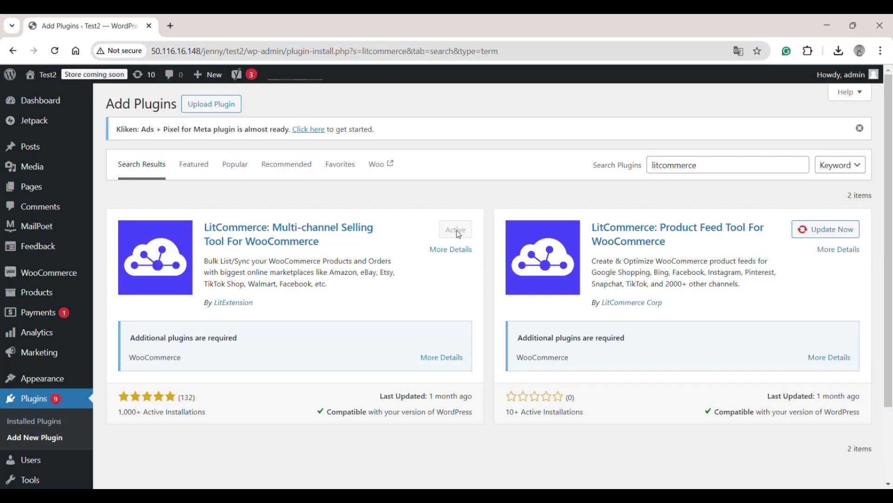
scroll(58, 405, "down", 3)
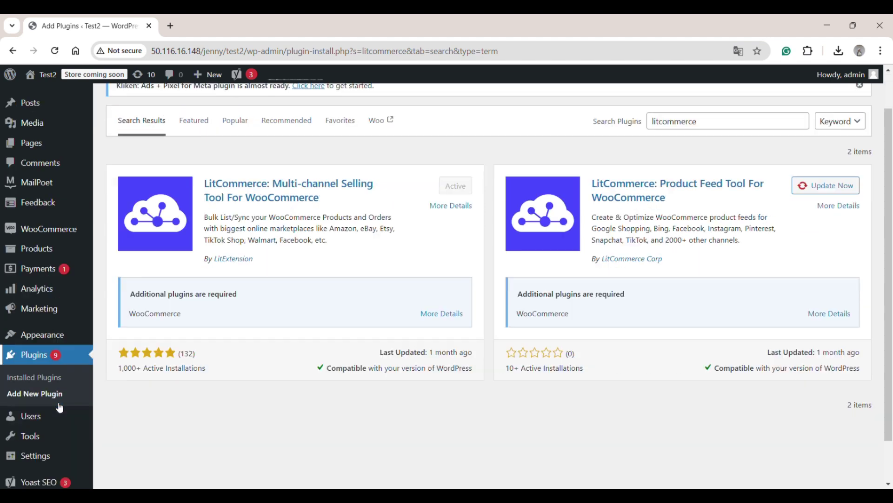
Go to Litcommerce > Marketplace Integration and reconnect the site to the LitCommerce app
mouse_move(53, 462)
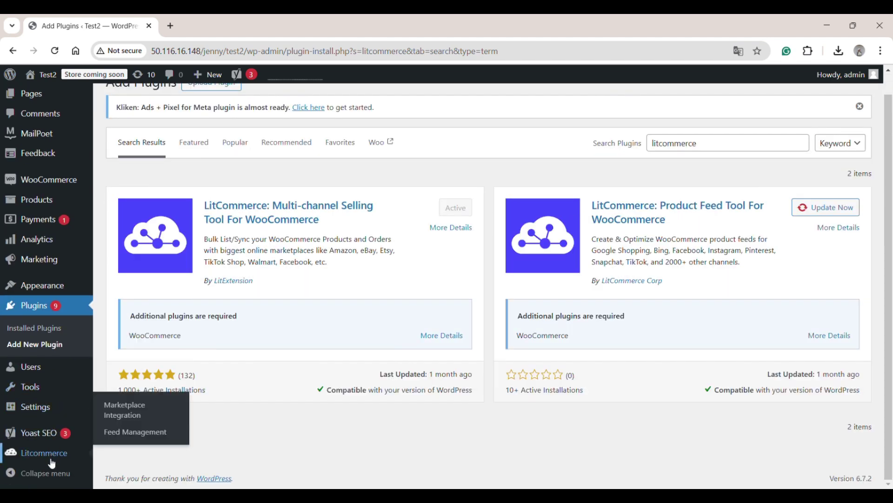
left_click(135, 409)
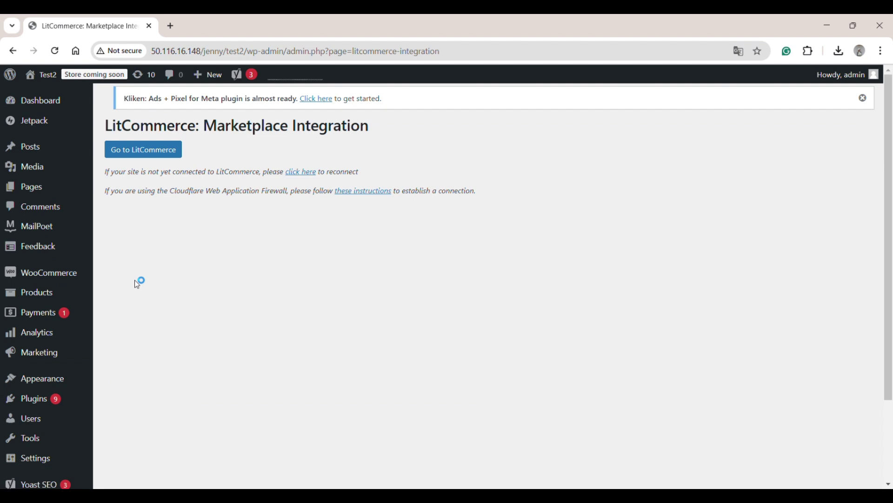
left_click(303, 173)
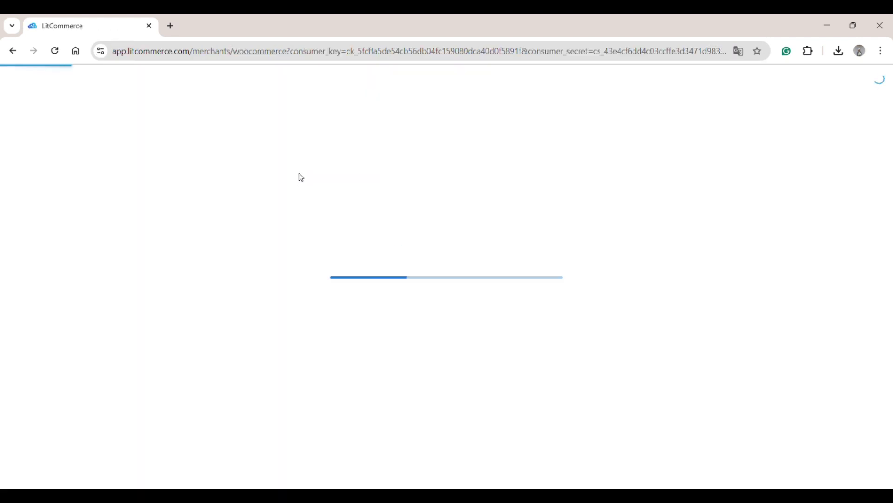
Connect an eBay marketplace channel named 'eBay' and link the eBay seller account
scroll(400, 383, "down", 3)
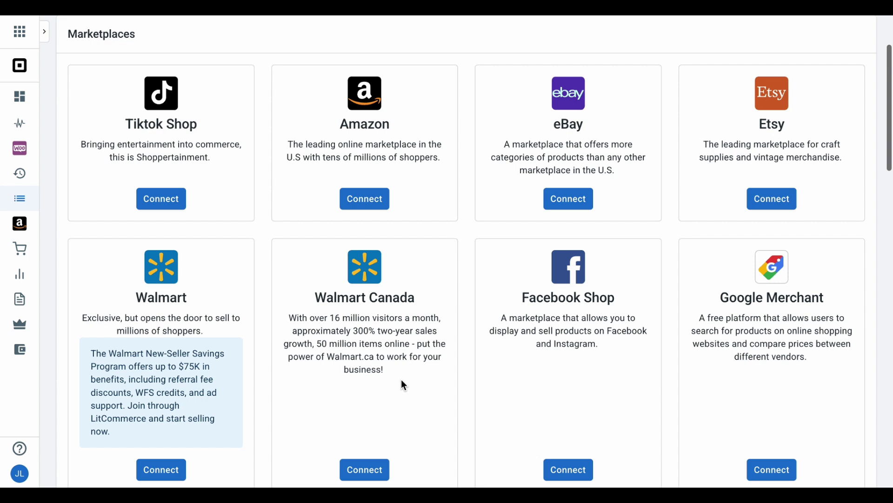
left_click(561, 205)
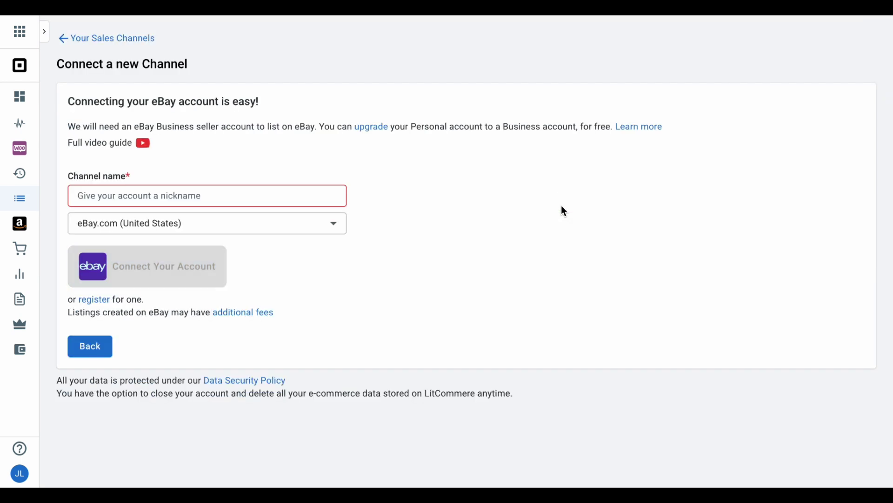
left_click(250, 203)
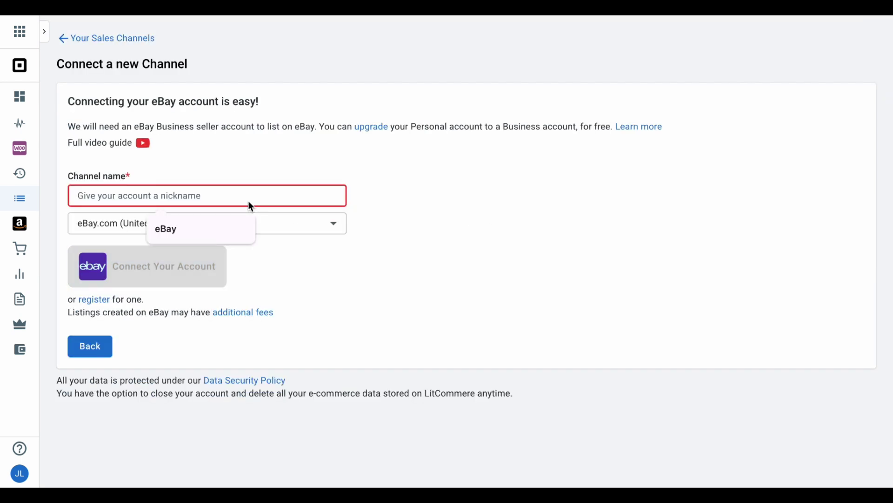
type("eBay")
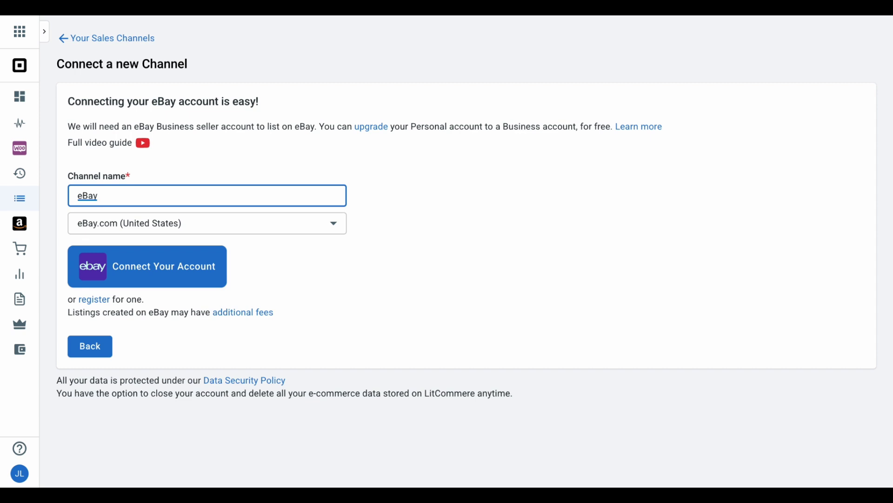
left_click(214, 276)
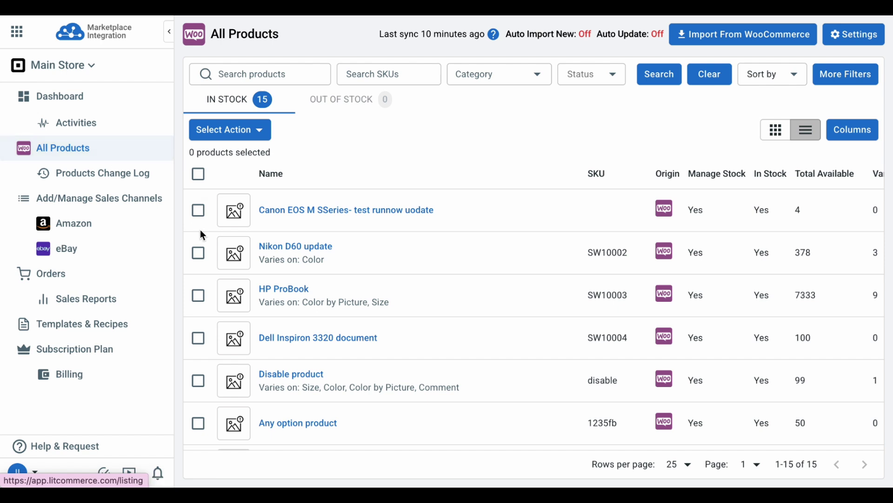
Select the Canon EOS M, Nikon D60, HP ProBook and Dell Inspiron 3320 products
left_click(200, 210)
left_click(198, 252)
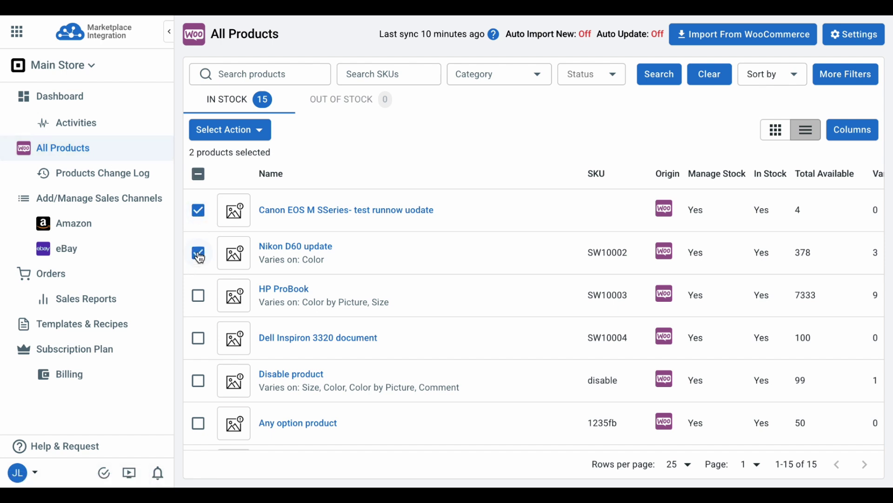
left_click(199, 296)
left_click(199, 337)
List the selected products to the eBay channel as drafts and view the eBay drafts
left_click(267, 132)
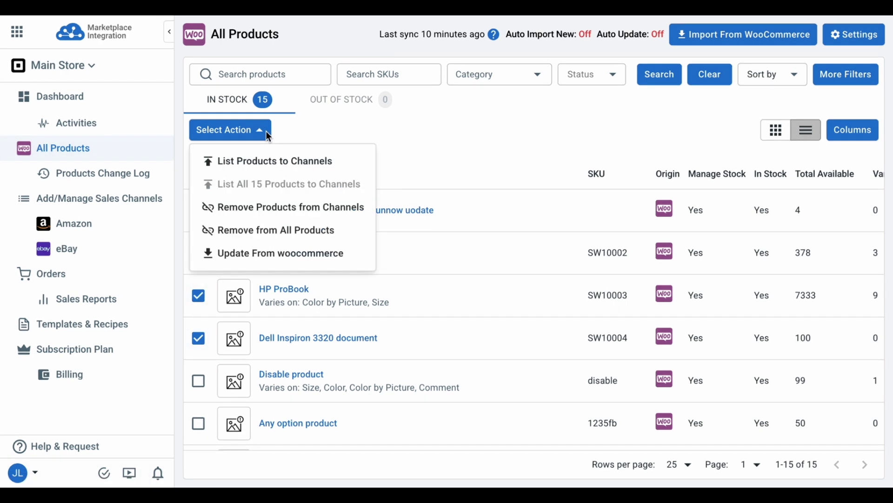
left_click(267, 173)
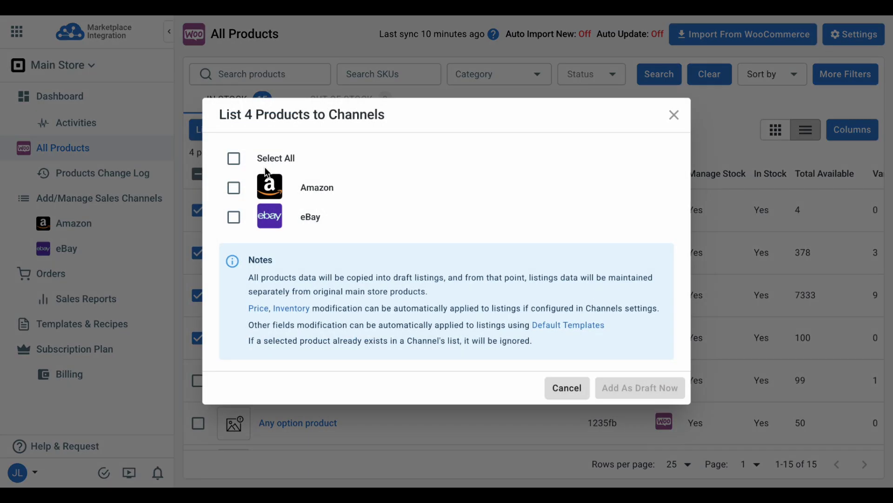
left_click(233, 218)
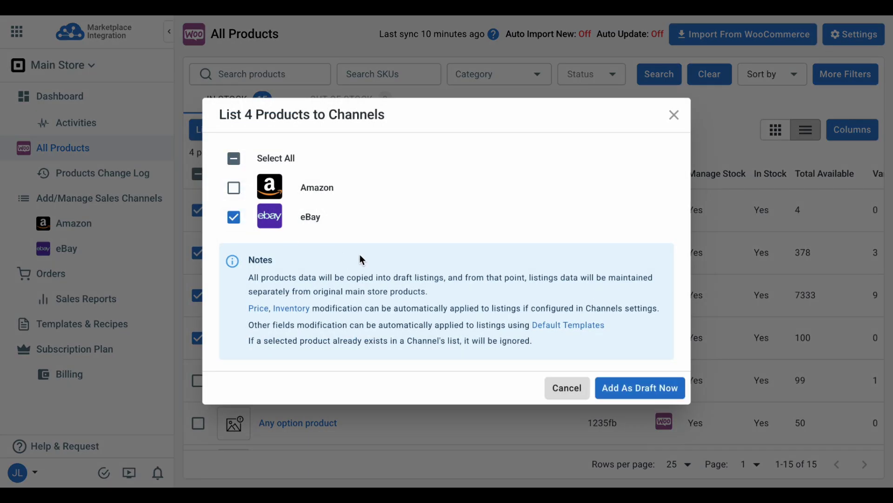
left_click(602, 391)
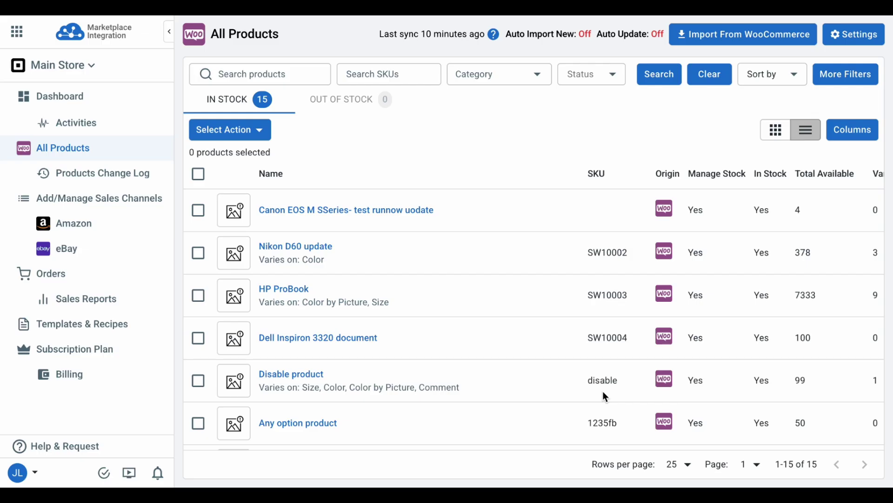
left_click(132, 259)
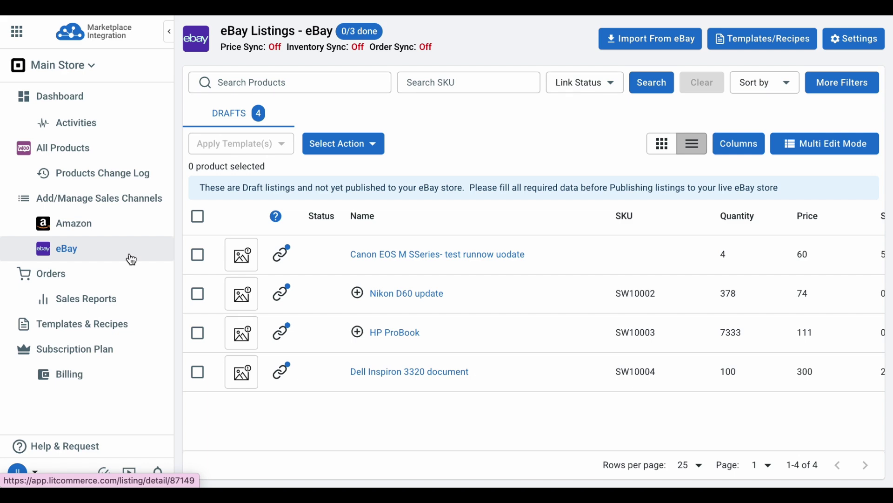
Open the Canon EOS M draft from the eBay Drafts list
left_click(370, 256)
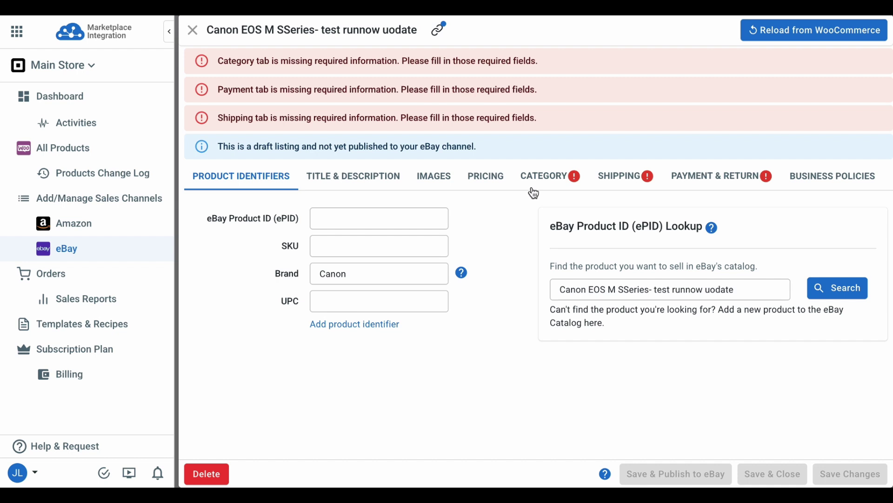
Look over the listing's Category, Shipping, Payment & Return and product identifier tabs
left_click(561, 186)
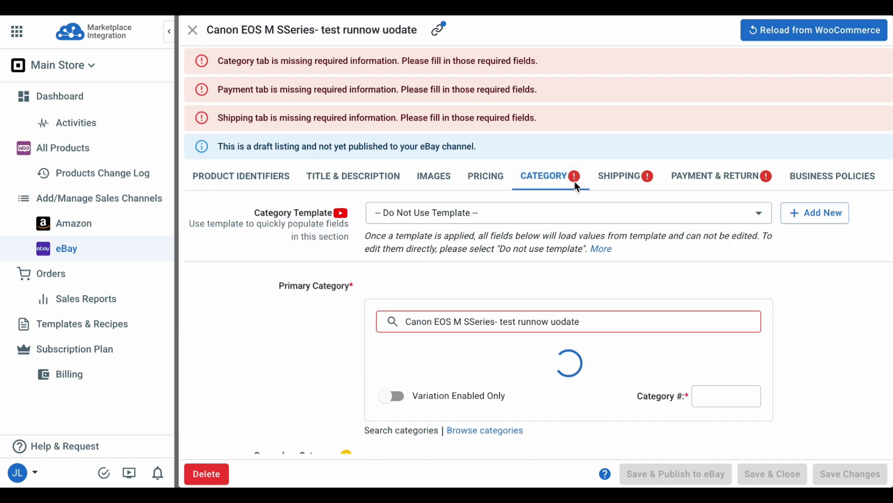
left_click(620, 181)
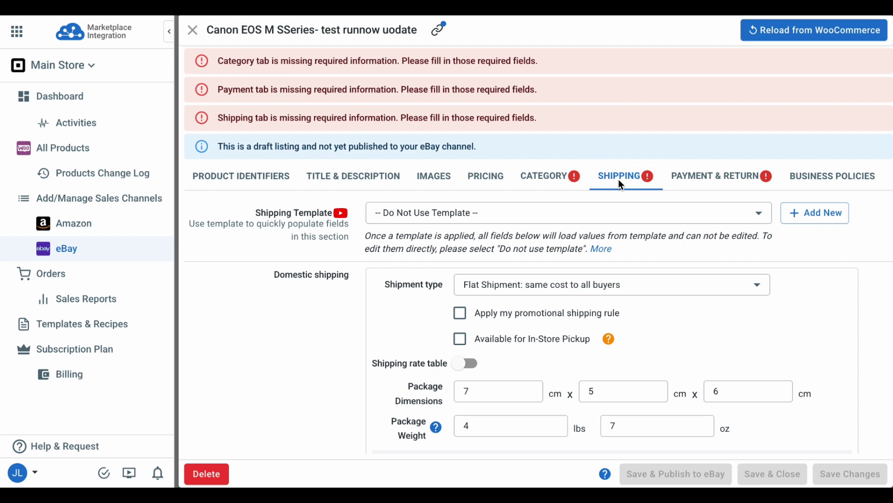
left_click(685, 181)
left_click(241, 176)
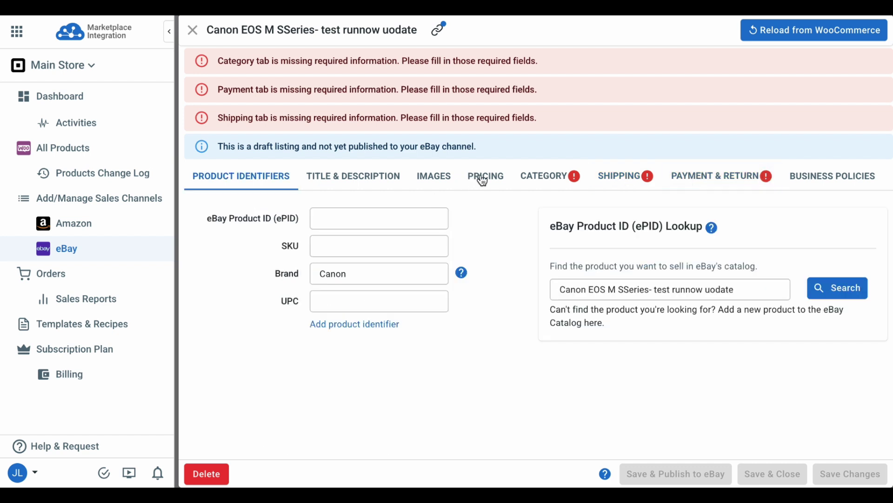
left_click(534, 191)
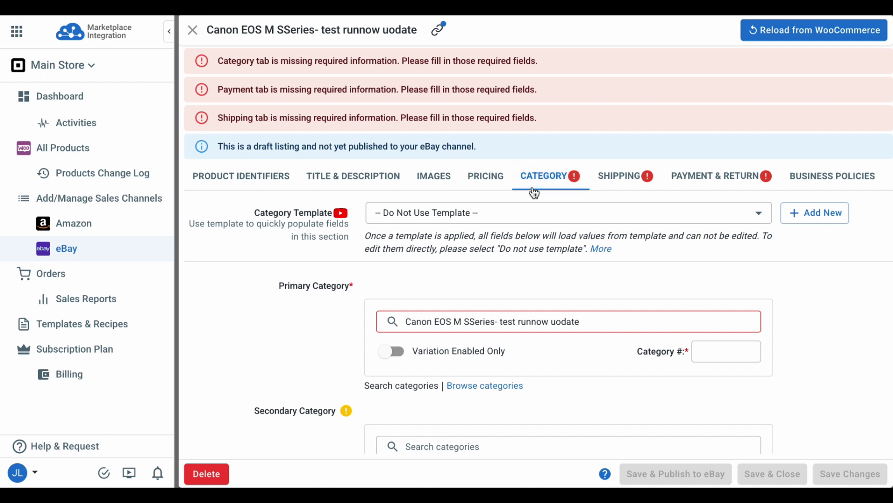
Search 'cameras' and set the primary category to 35mm Cameras
left_click(517, 322)
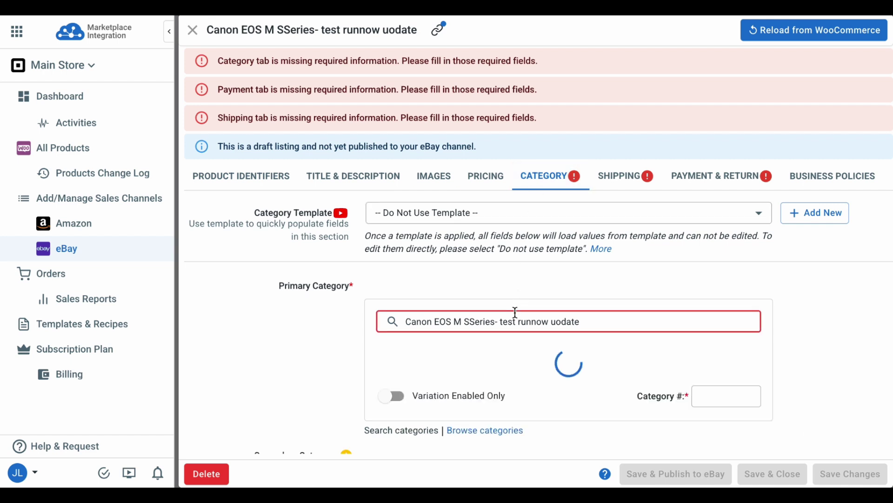
key("ctrl+a")
key("BackSpace")
type("cameras")
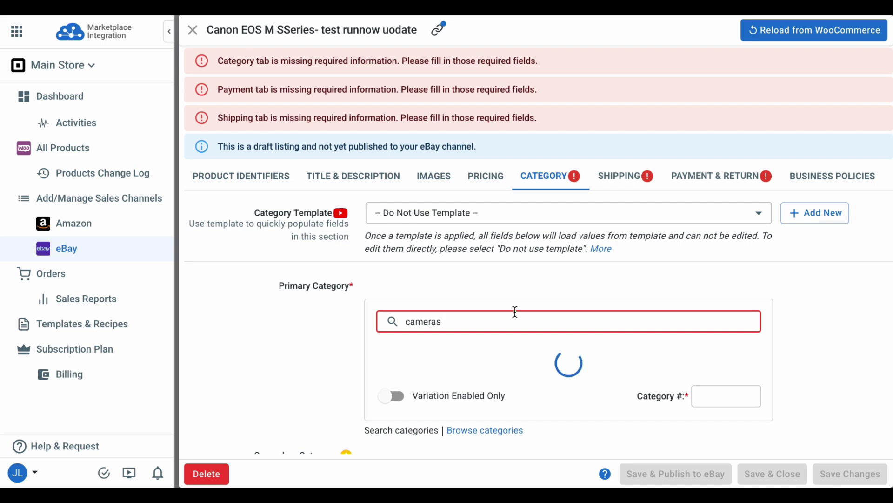
scroll(487, 383, "down", 1)
left_click(480, 407)
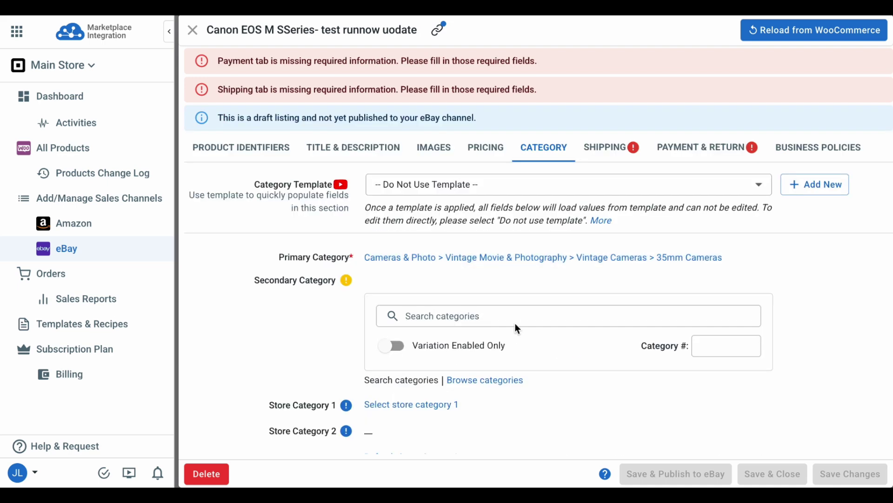
Apply the promotional shipping rule with US_eBayStandardEnvelope shipping at a cost of 100
left_click(592, 148)
scroll(540, 265, "down", 2)
left_click(459, 207)
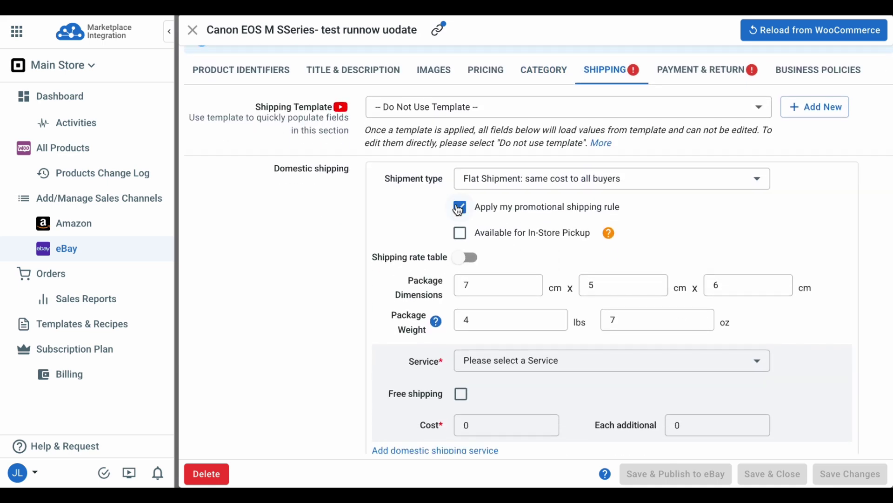
scroll(554, 321, "down", 1)
scroll(543, 333, "up", 1)
left_click(526, 366)
left_click(524, 357)
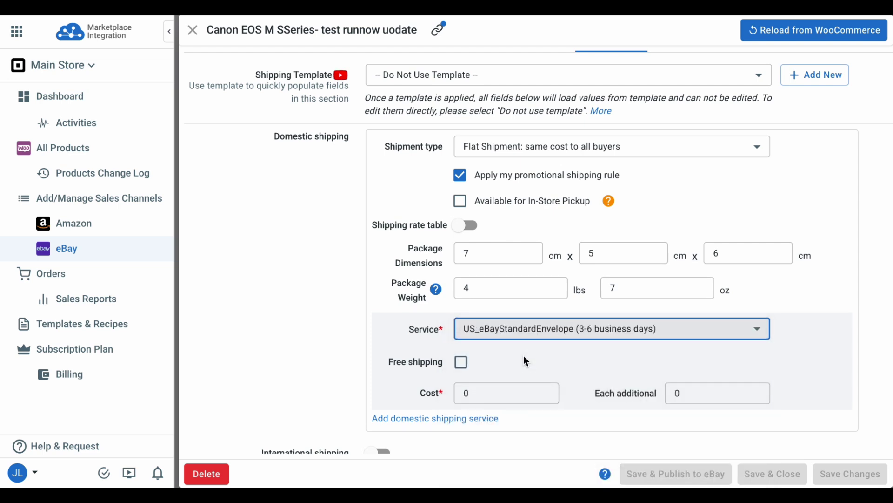
scroll(527, 345, "down", 2)
left_click(500, 337)
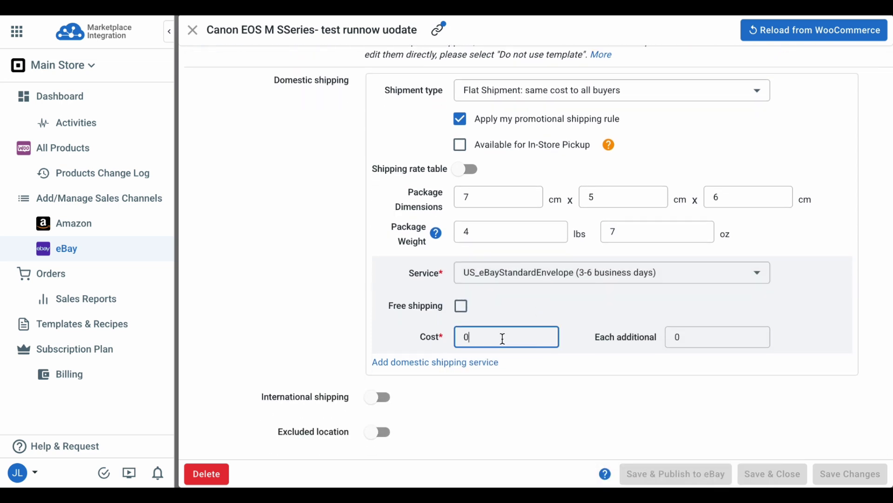
key("BackSpace")
type("100")
scroll(495, 398, "up", 3)
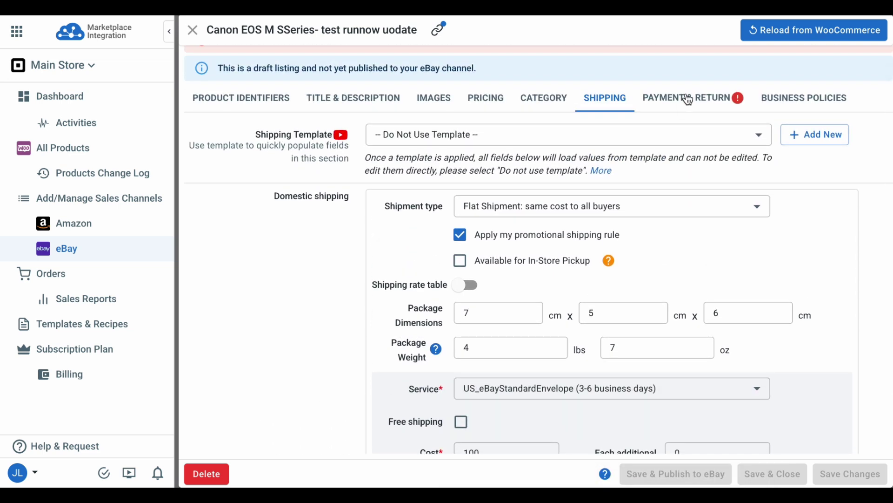
left_click(689, 98)
Set the item location to Los Angeles, postal code 90028, then save and publish to eBay
left_click(439, 261)
type("L")
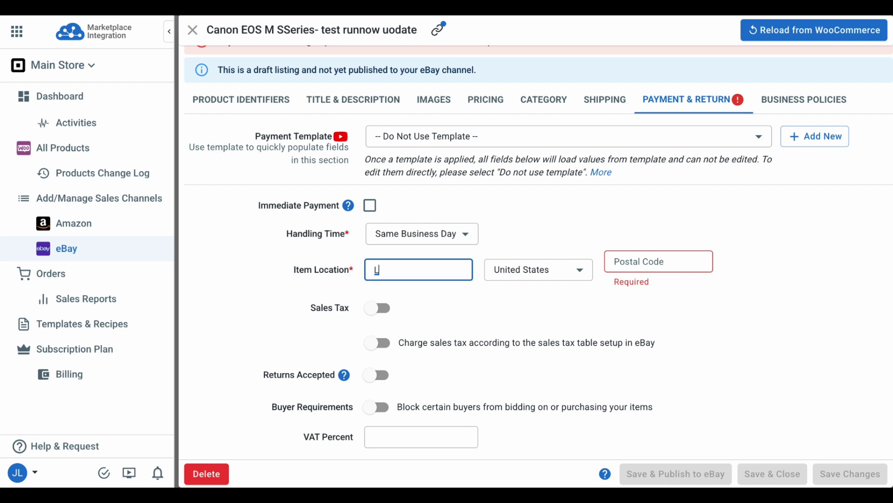
type("os Angeles")
left_click(655, 264)
type("90028")
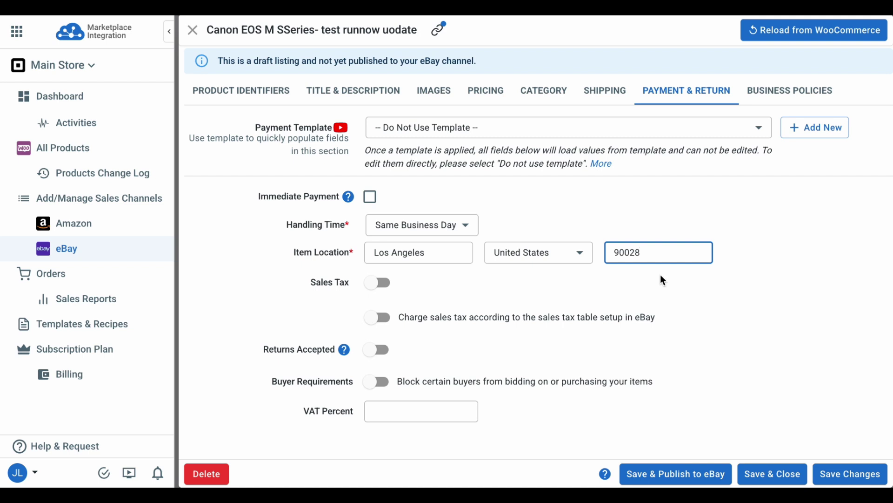
left_click(658, 473)
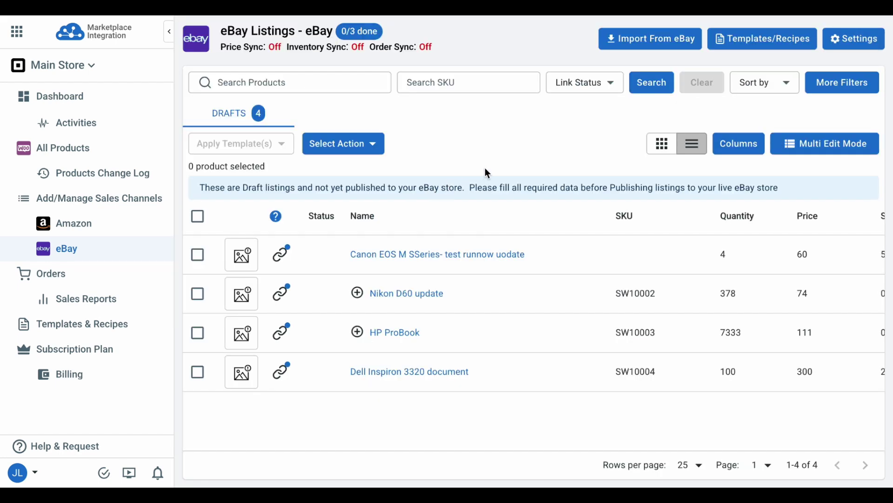
In Multi Edit Mode, set the Canon draft's quantity to 200 and price to 65
left_click(800, 148)
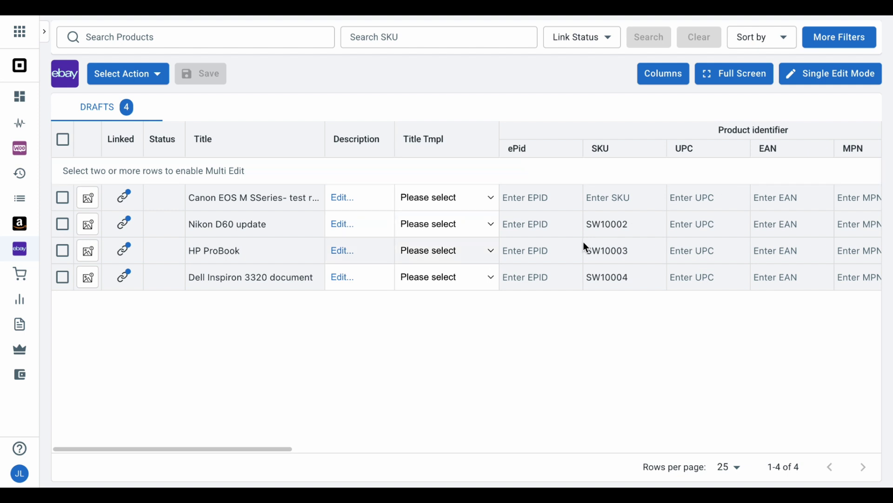
scroll(586, 247, "right", 3)
scroll(586, 247, "right", 10)
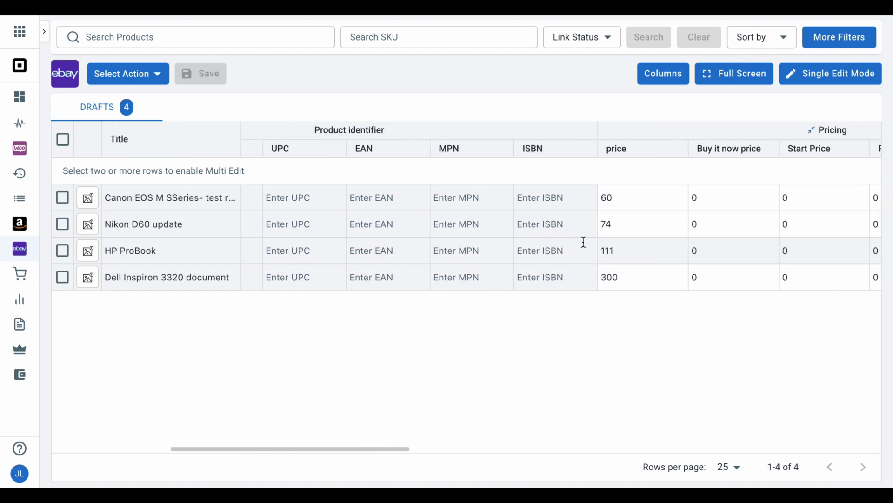
scroll(584, 242, "right", 3)
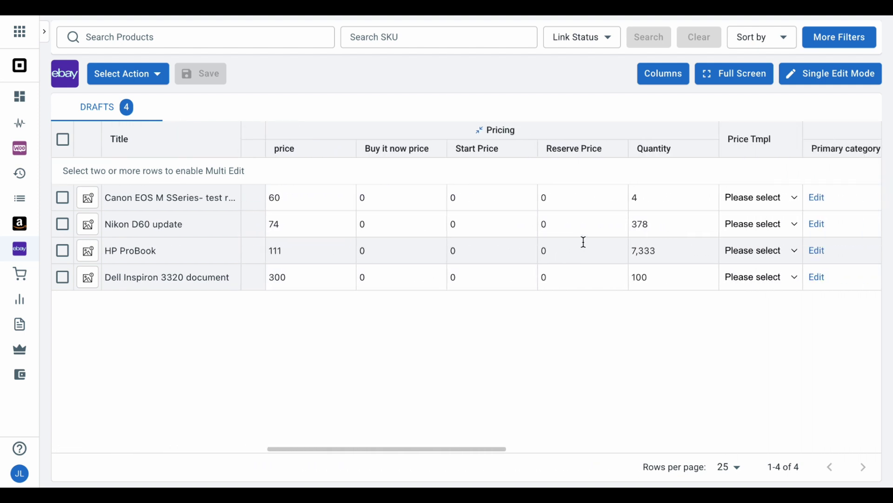
left_click(641, 204)
key("BackSpace")
type("200")
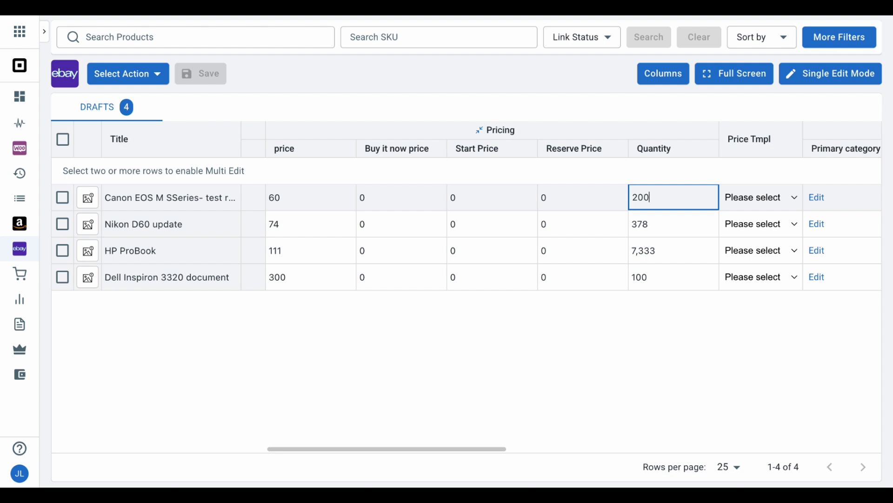
scroll(587, 228, "left", 5)
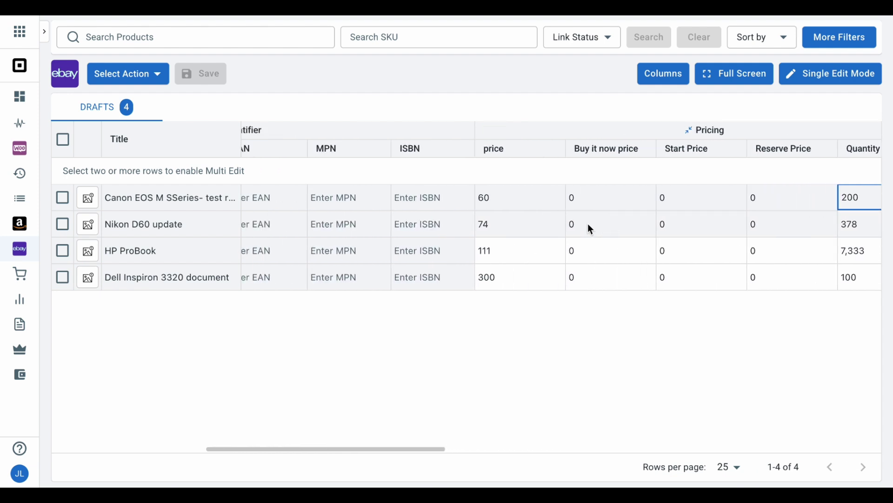
left_click(510, 195)
key("BackSpace")
key("BackSpace")
type("65")
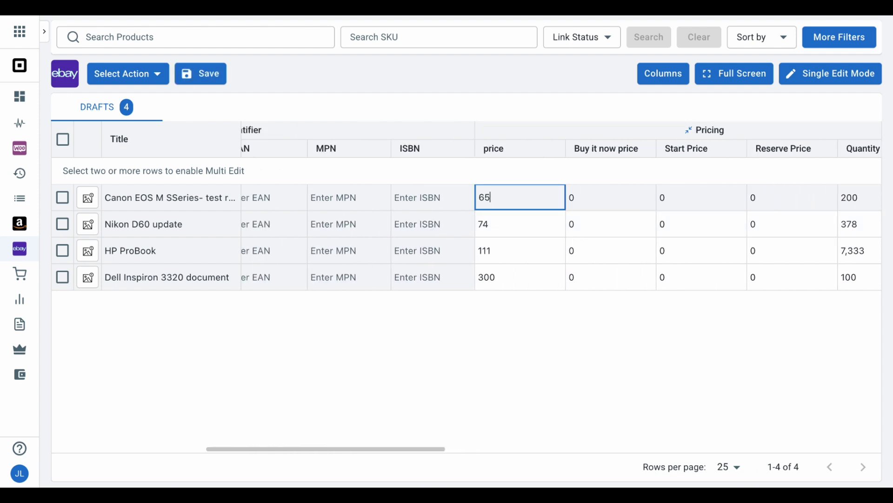
Retitle the Nikon draft 'Nikon D60 update 2025' and save the grid edits
scroll(437, 228, "left", 5)
scroll(435, 227, "left", 8)
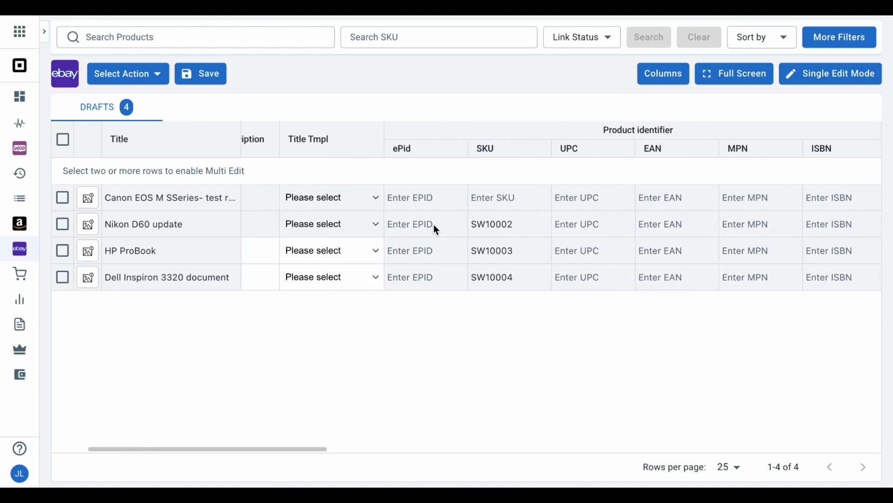
left_click(309, 223)
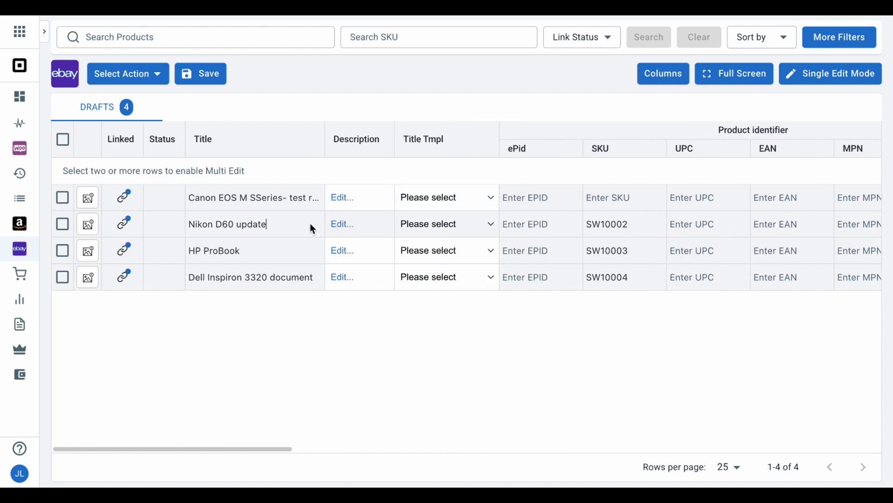
type("2025")
left_click(204, 79)
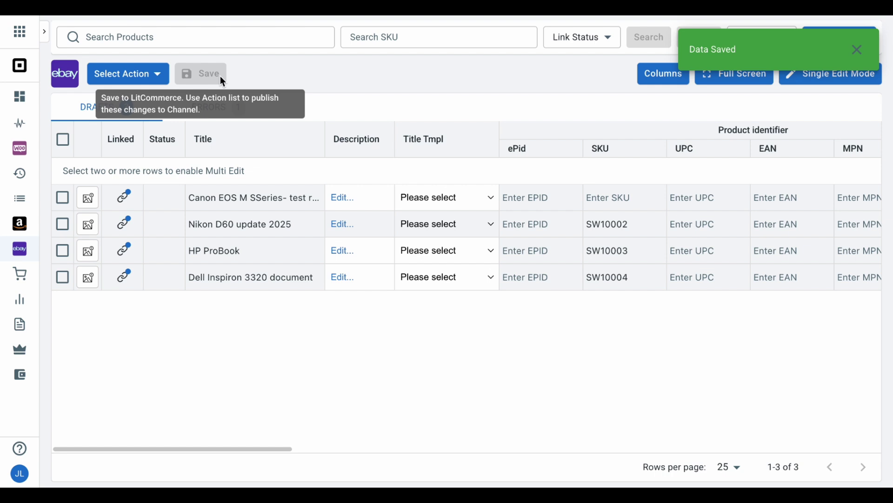
Publish the Canon draft to eBay through the bulk actions menu
left_click(61, 195)
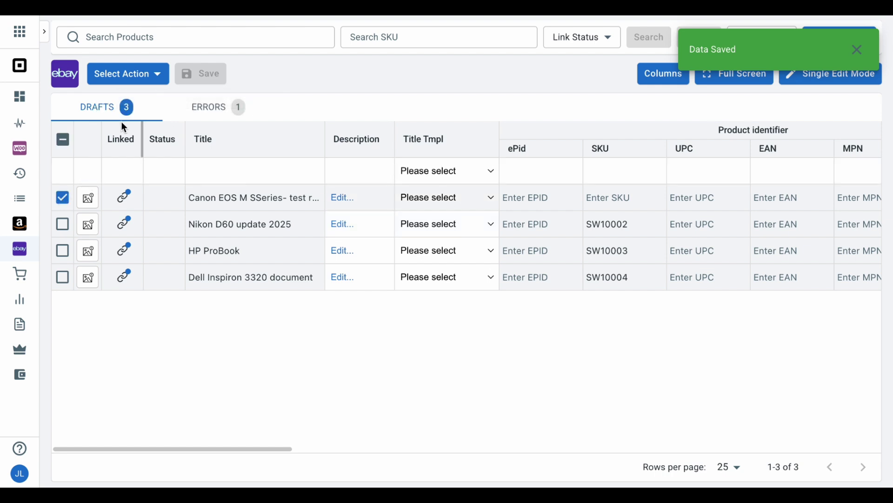
left_click(150, 78)
left_click(164, 131)
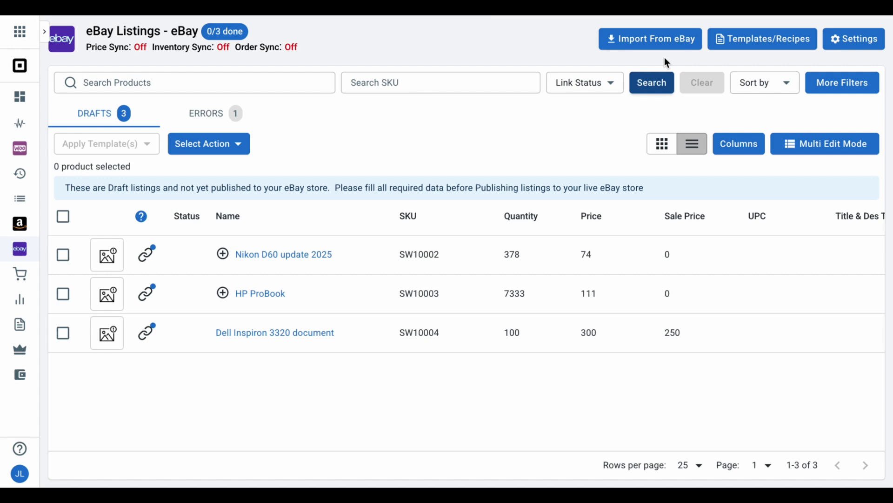
Review the Import From eBay options, then go to Listing Templates/Recipes
left_click(664, 41)
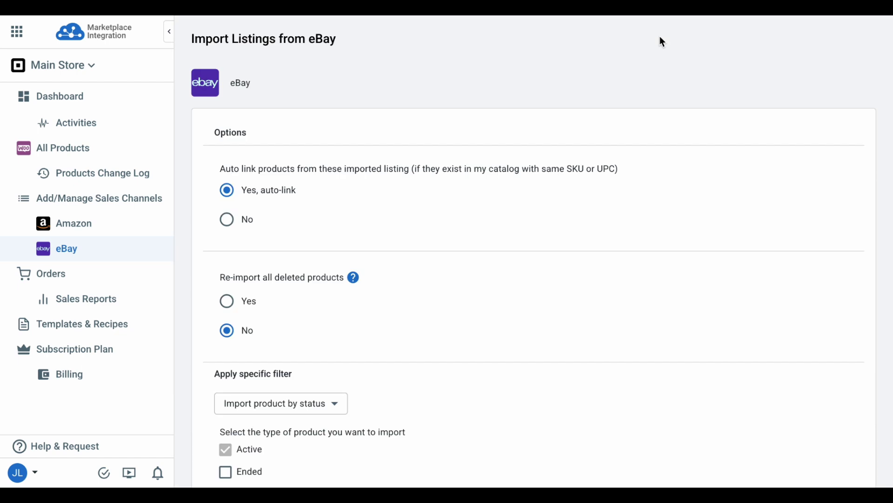
scroll(530, 220, "down", 2)
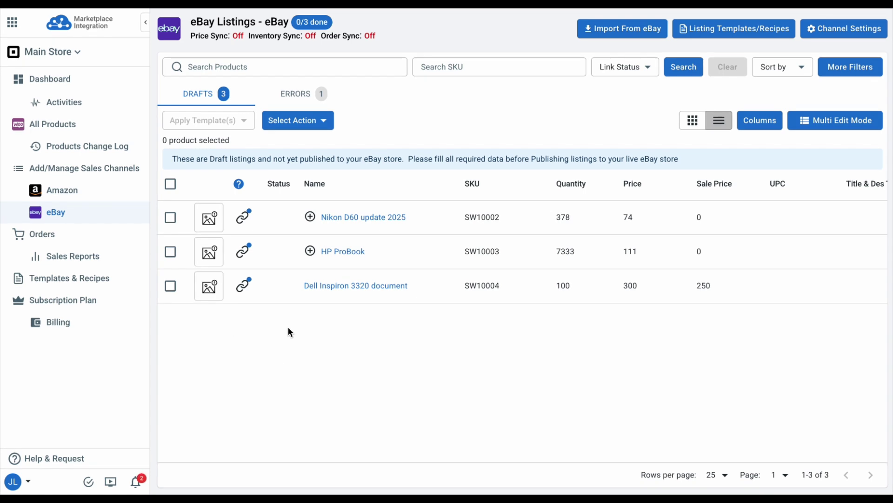
left_click(735, 28)
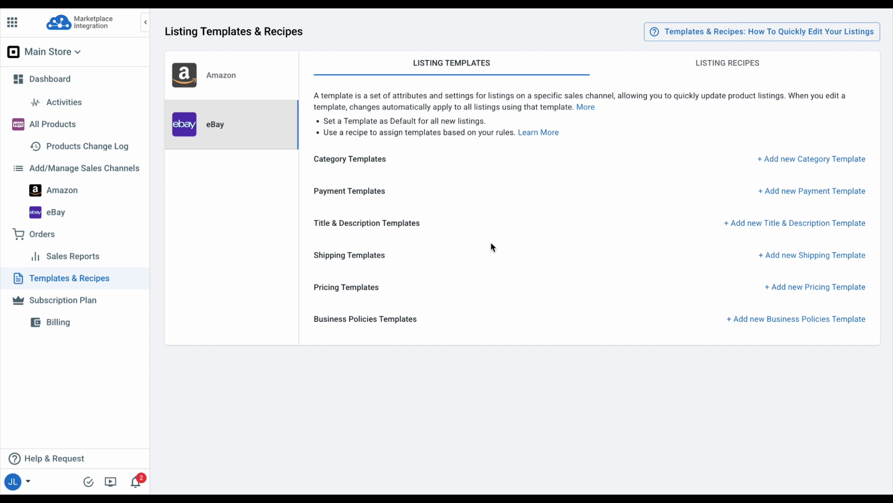
Add a category template named 'eBay' with Advanced options switched on
left_click(777, 158)
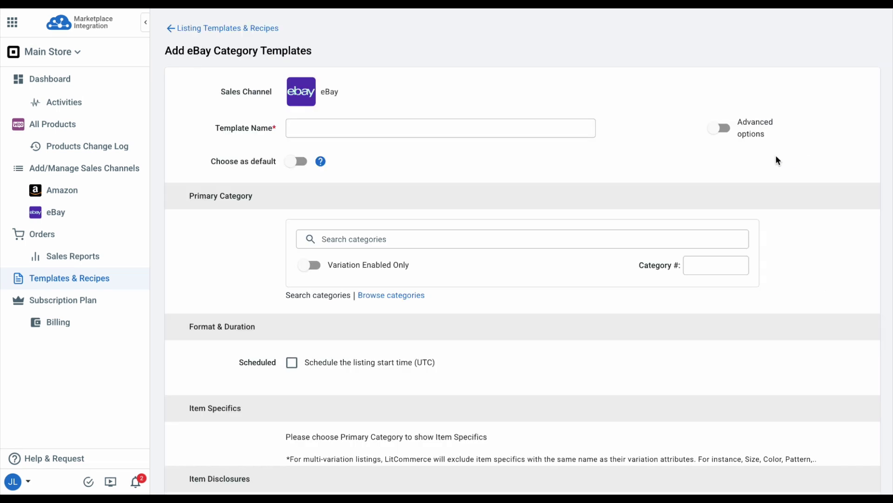
left_click(414, 120)
type("e")
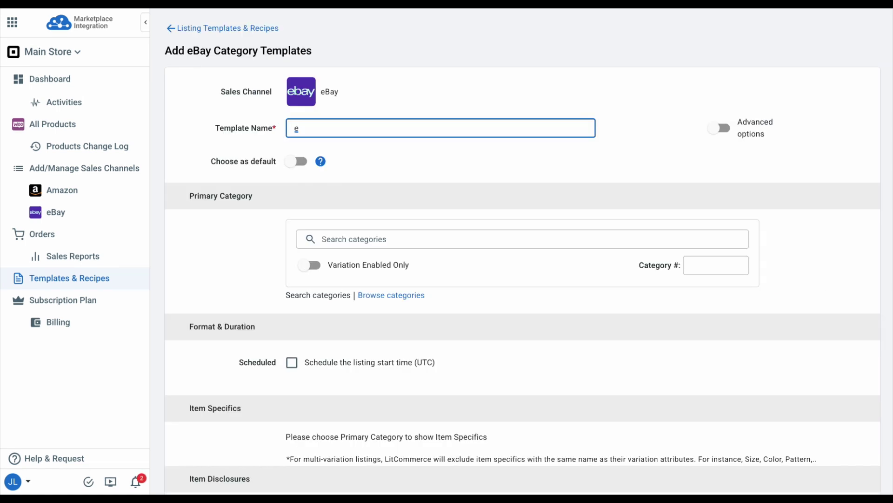
type("Bay")
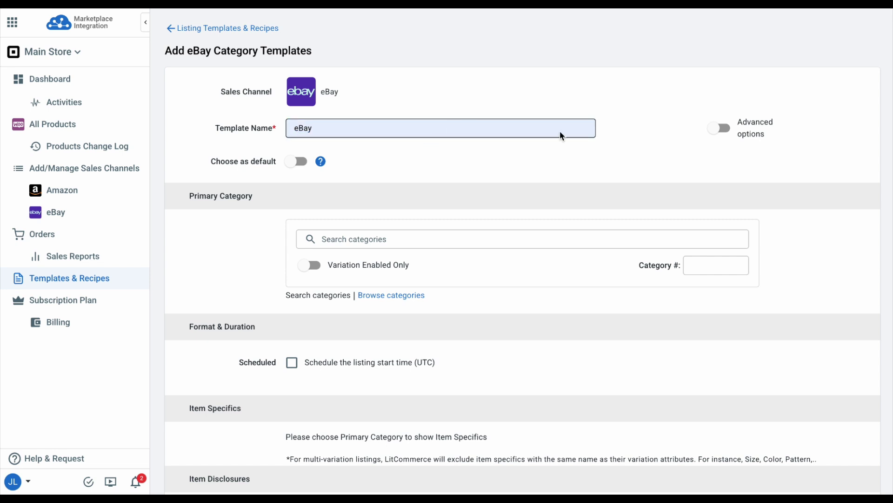
left_click(720, 128)
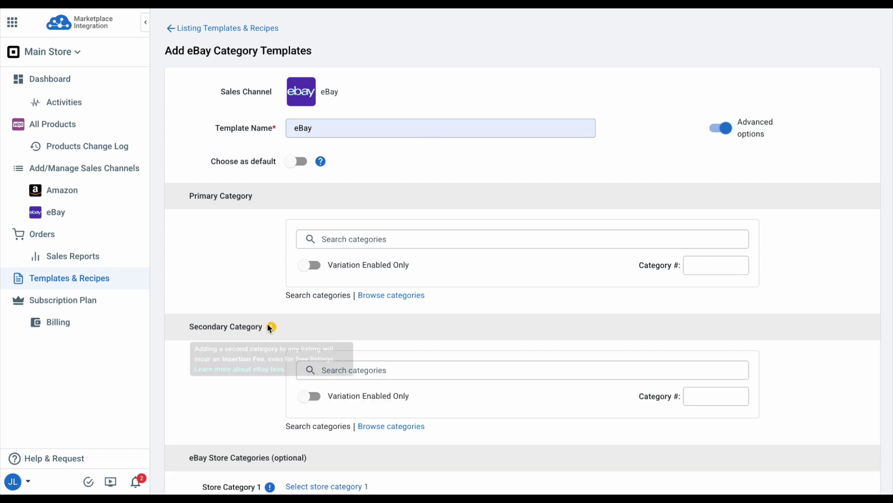
scroll(268, 325, "down", 5)
scroll(268, 329, "down", 2)
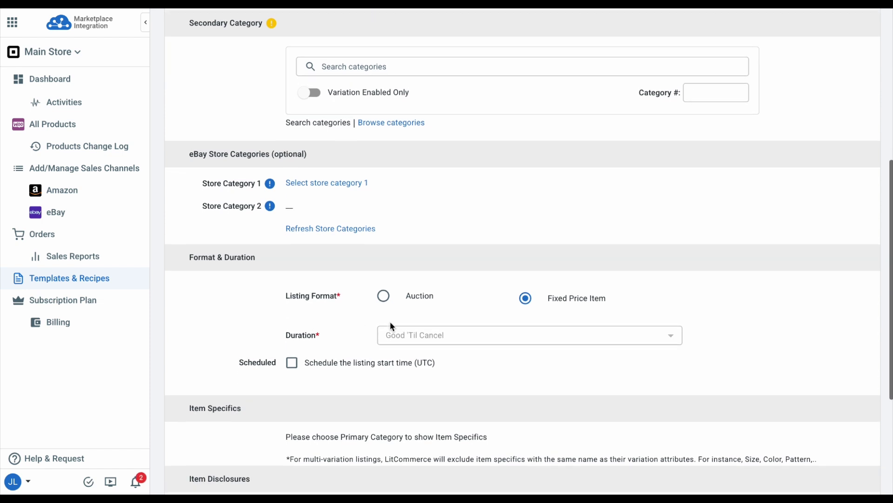
scroll(515, 313, "down", 1)
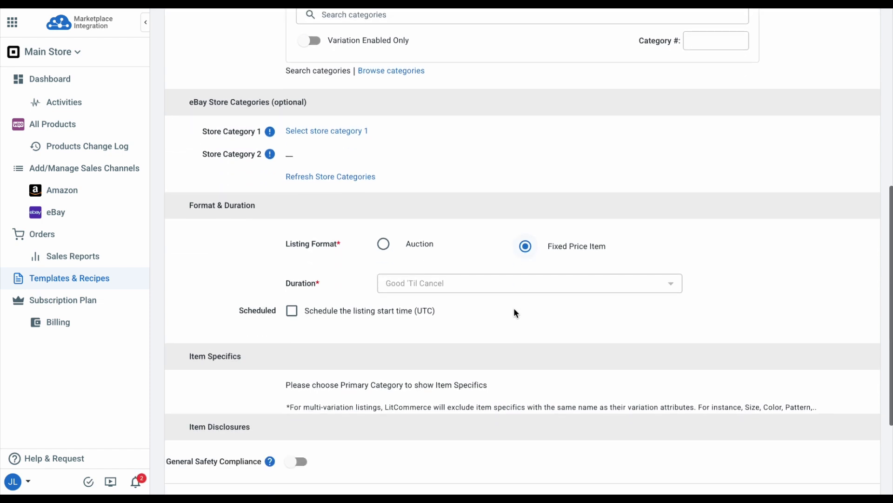
scroll(515, 313, "up", 8)
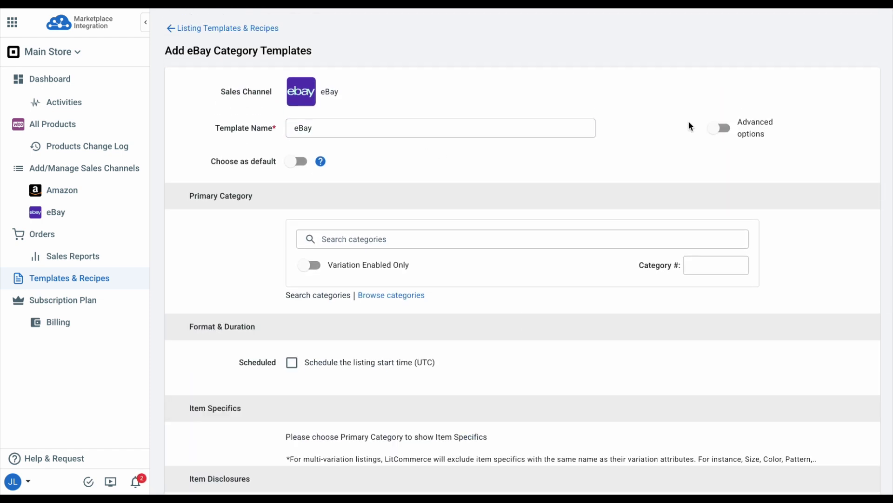
left_click(717, 129)
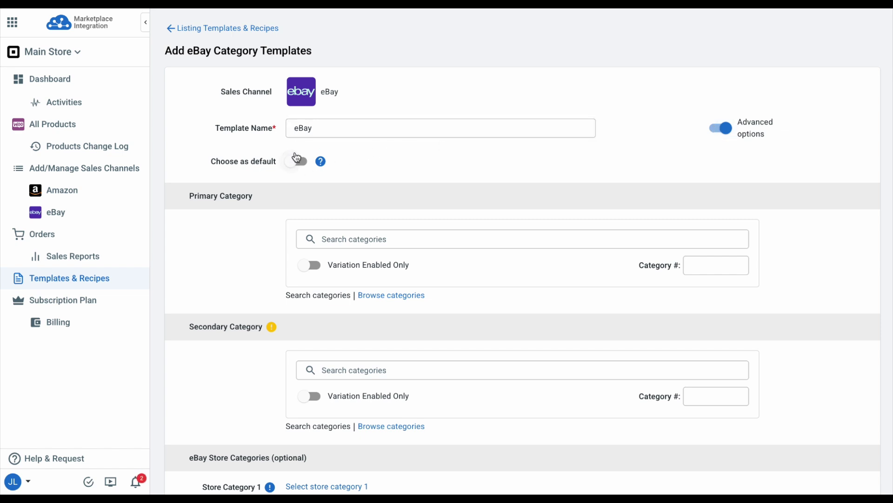
Set the primary eBay category to Digital Cameras
left_click(486, 244)
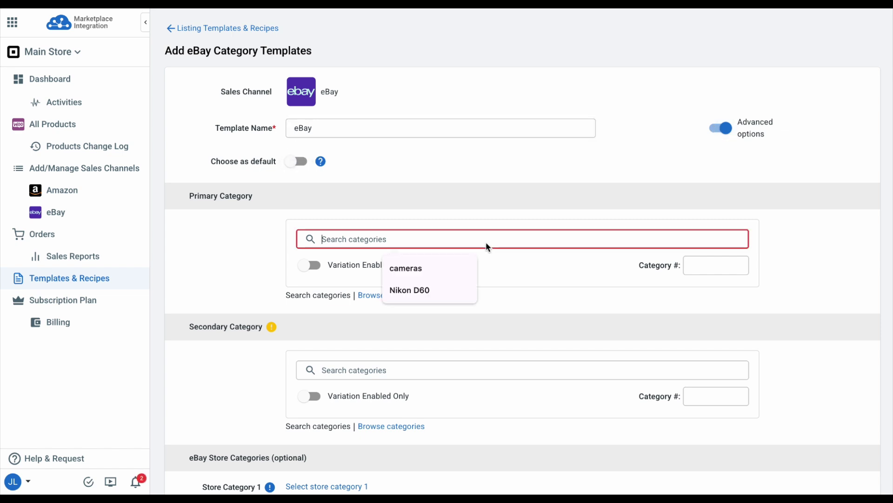
left_click(433, 259)
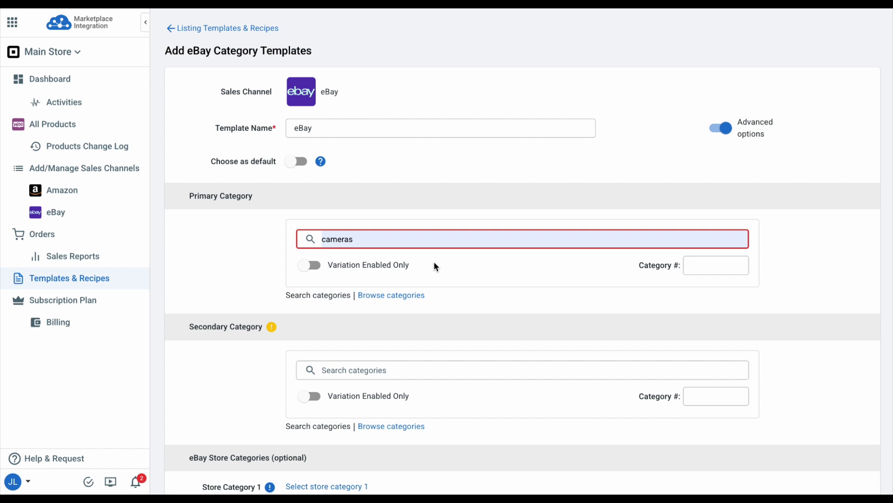
scroll(436, 266, "down", 1)
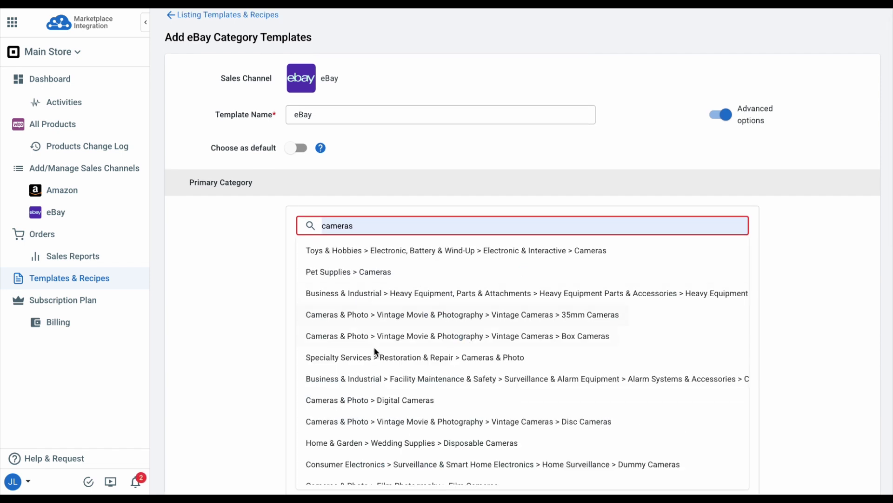
left_click(349, 400)
Map the New condition to New
scroll(279, 373, "down", 10)
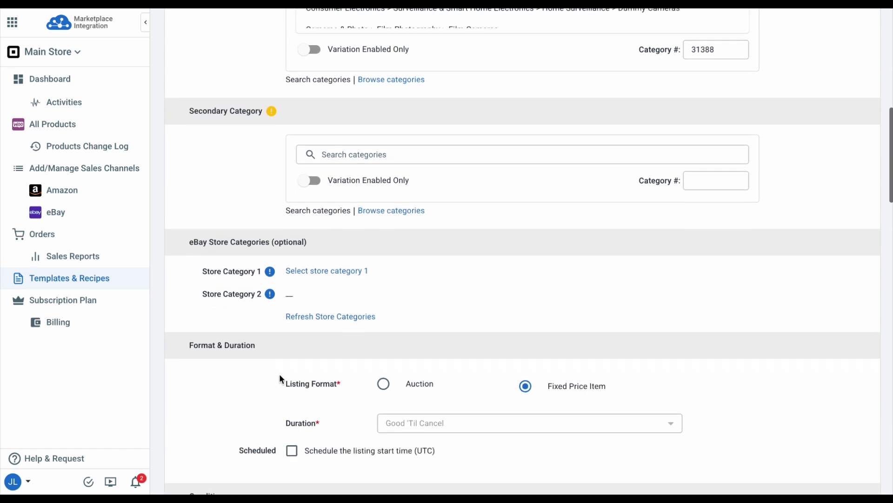
scroll(281, 380, "down", 5)
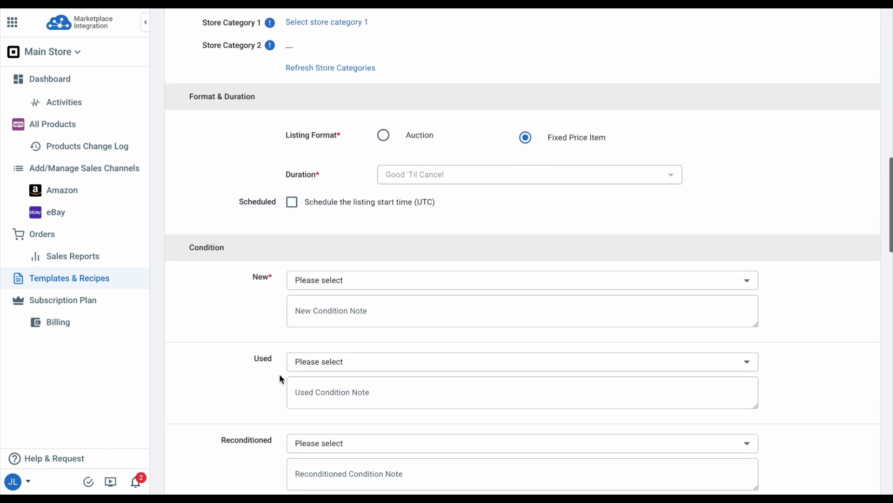
scroll(281, 378, "down", 1)
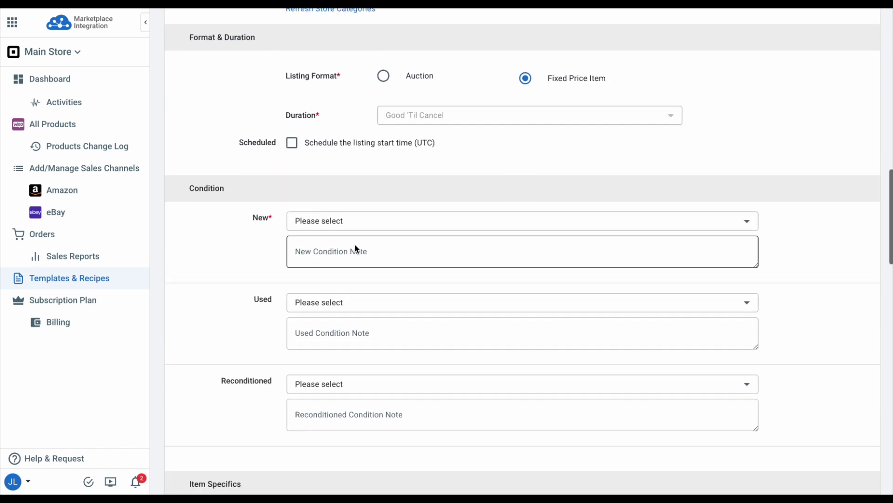
left_click(368, 223)
left_click(359, 234)
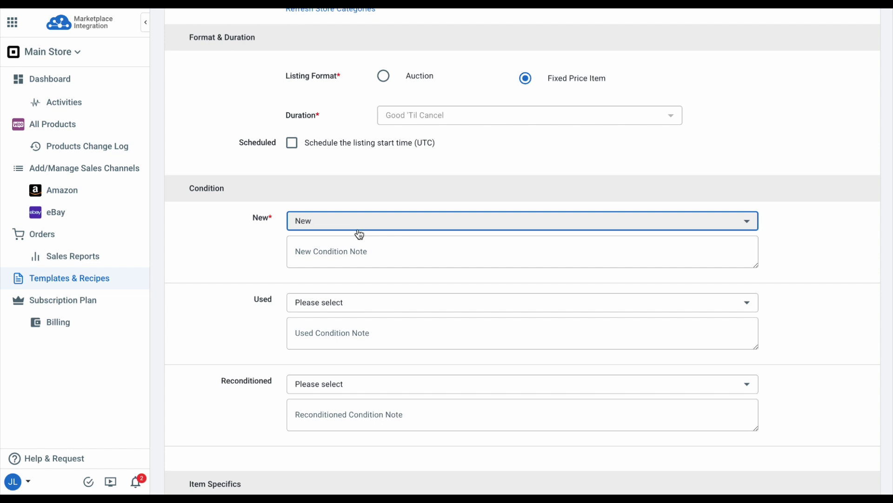
Map item specifics Brand to Brand, Type to kich_thuoc and Model to EAN
scroll(359, 234, "down", 5)
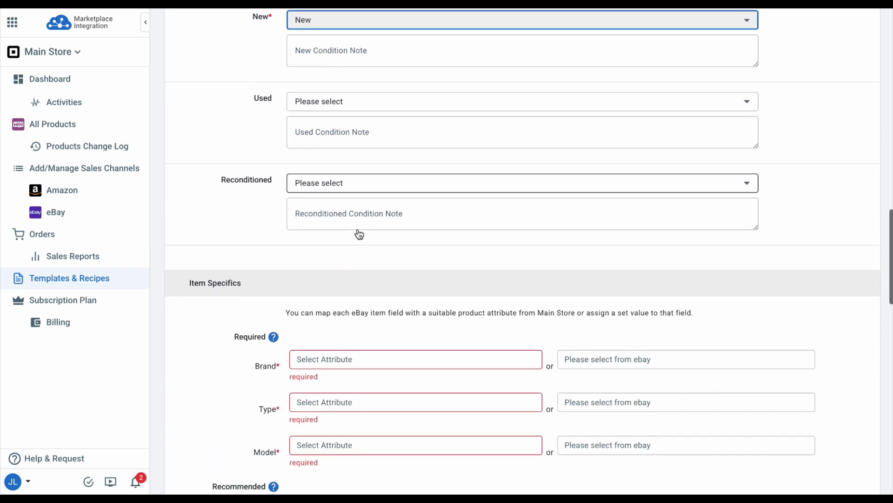
scroll(358, 232, "down", 1)
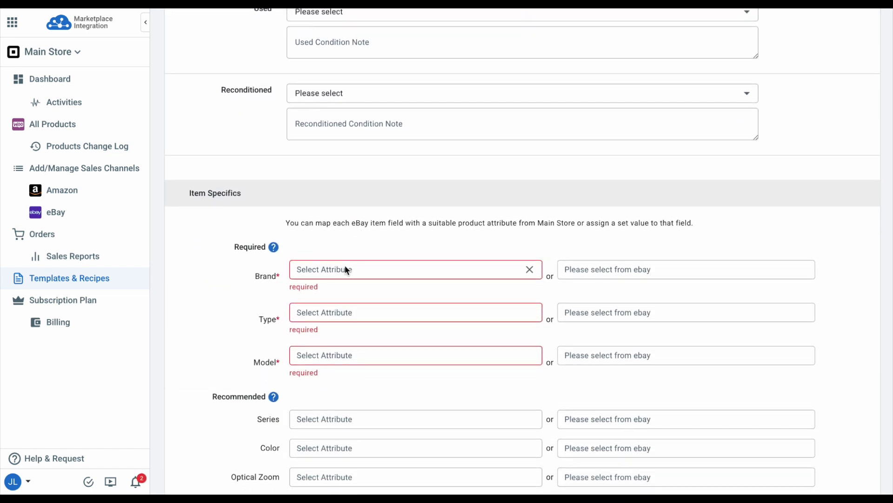
left_click(345, 269)
left_click(314, 401)
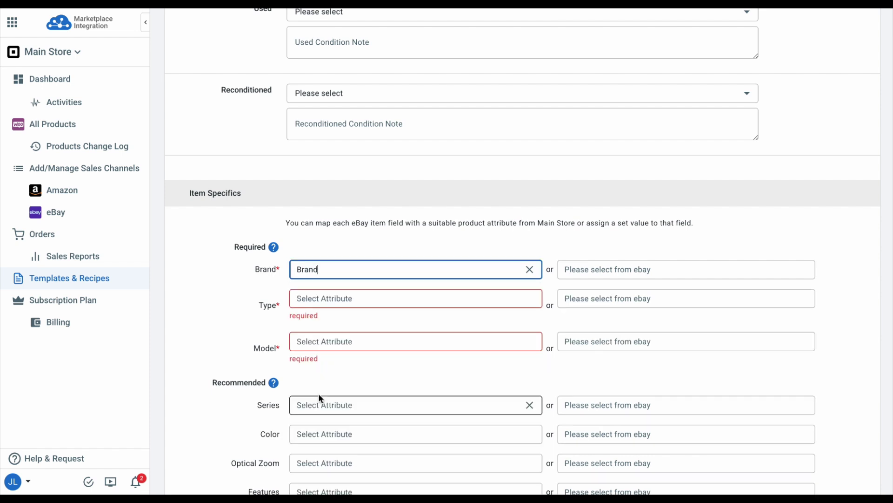
left_click(361, 299)
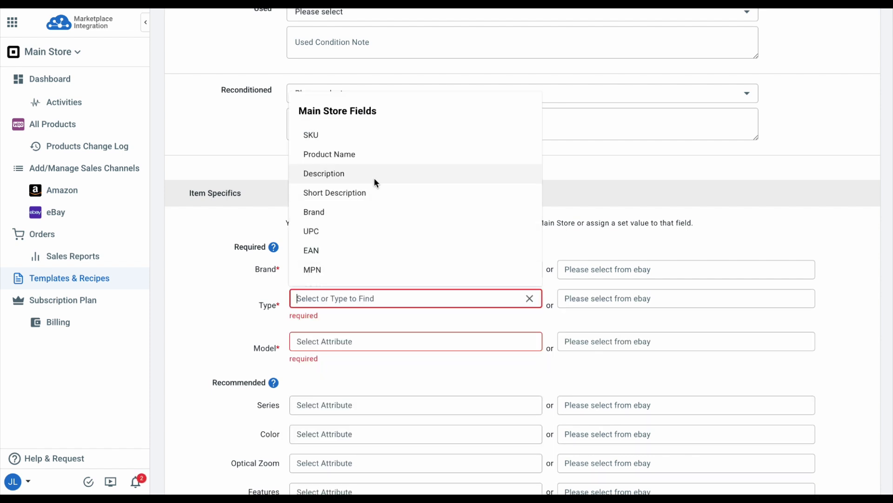
scroll(374, 180, "down", 2)
scroll(377, 182, "down", 5)
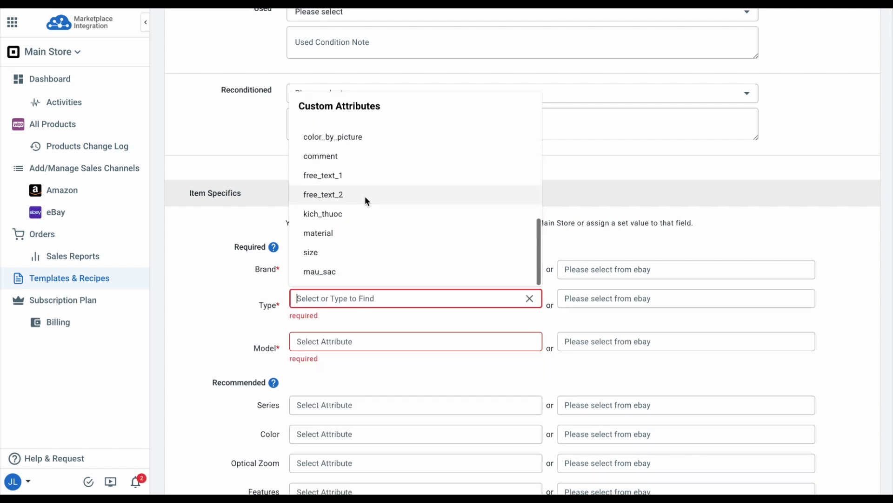
left_click(347, 218)
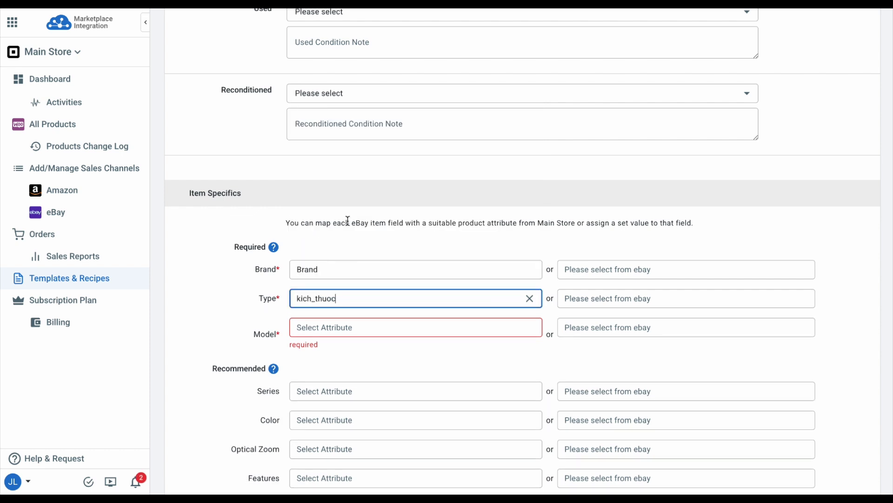
left_click(334, 325)
left_click(339, 279)
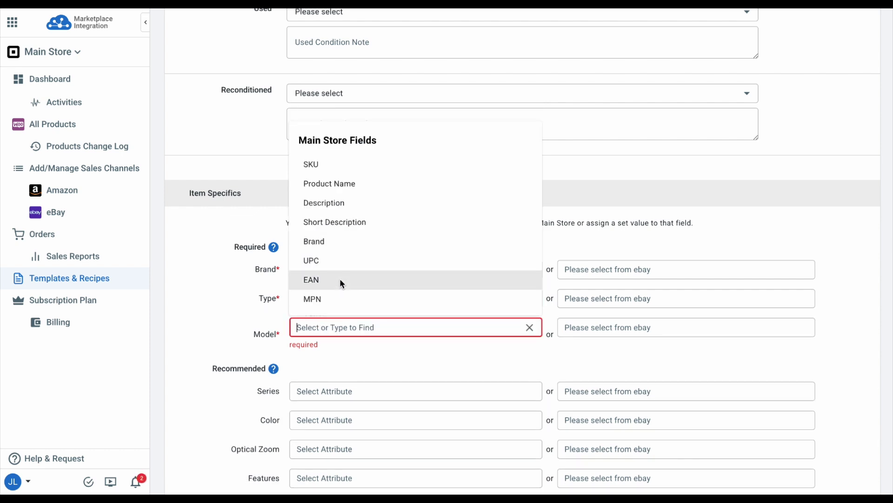
scroll(341, 297, "down", 15)
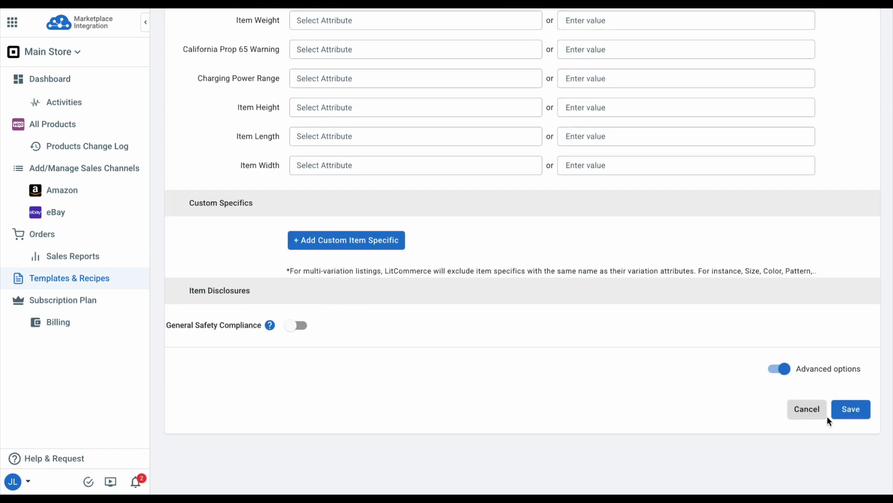
Save the template and assign the eBay category template to the Nikon D60 update 2025 draft
left_click(853, 411)
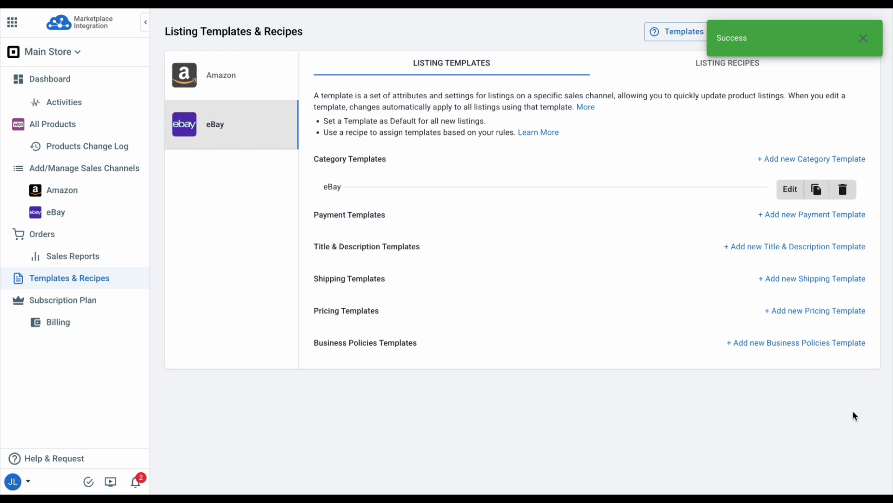
left_click(114, 212)
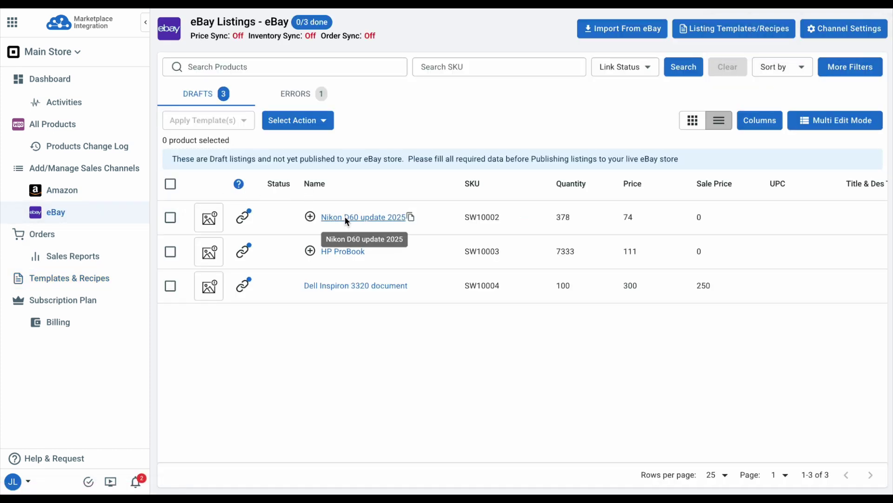
left_click(345, 217)
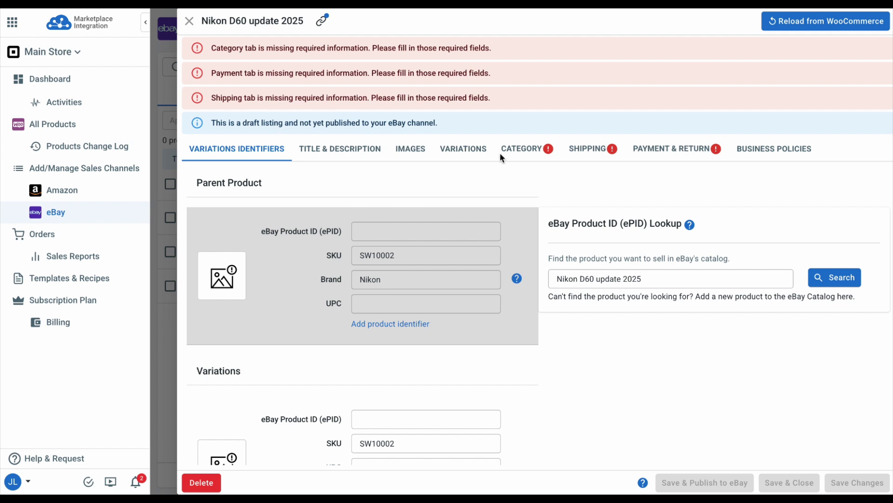
left_click(518, 147)
left_click(472, 182)
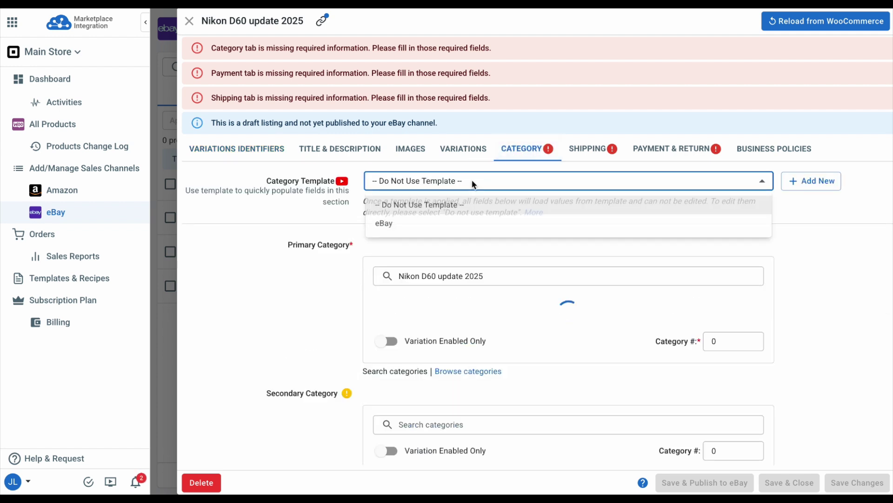
left_click(452, 223)
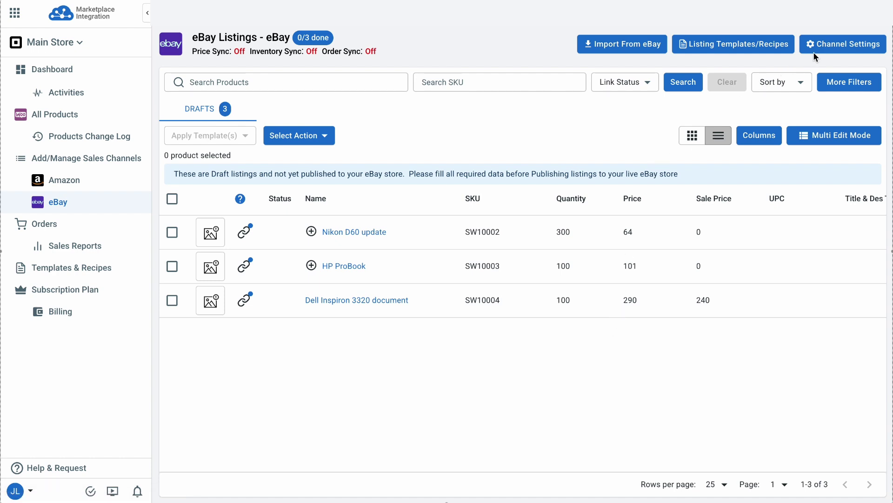
Enable Price Sync in the eBay Channel Settings and confirm the prompt
left_click(829, 47)
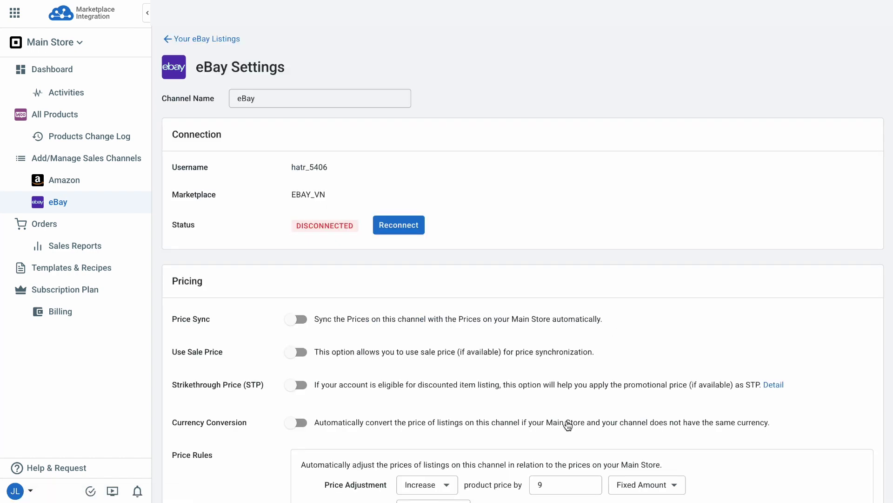
scroll(535, 389, "down", 5)
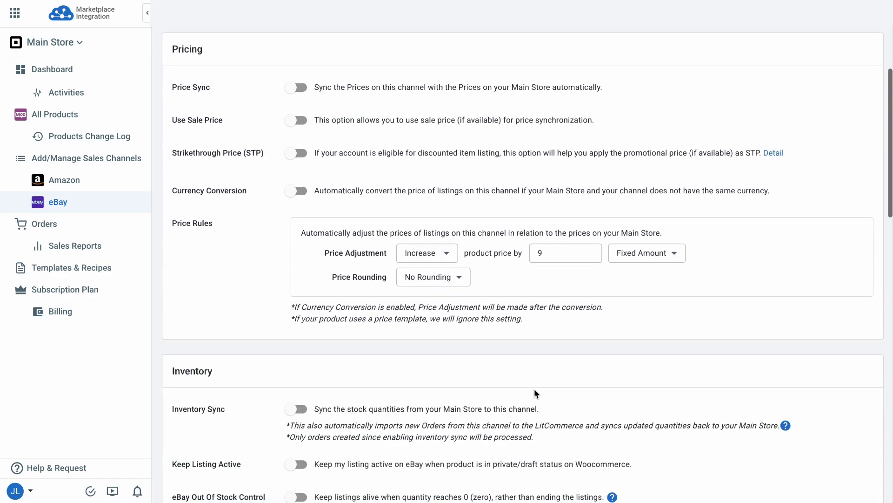
left_click(302, 52)
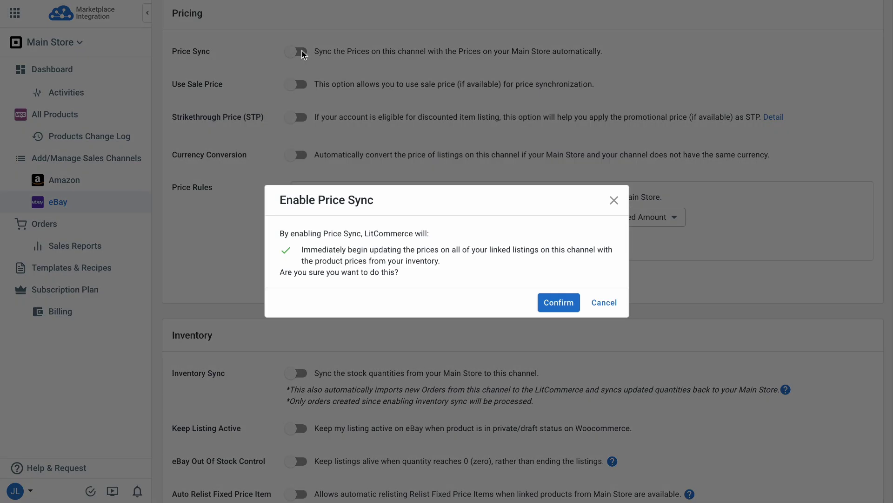
left_click(545, 305)
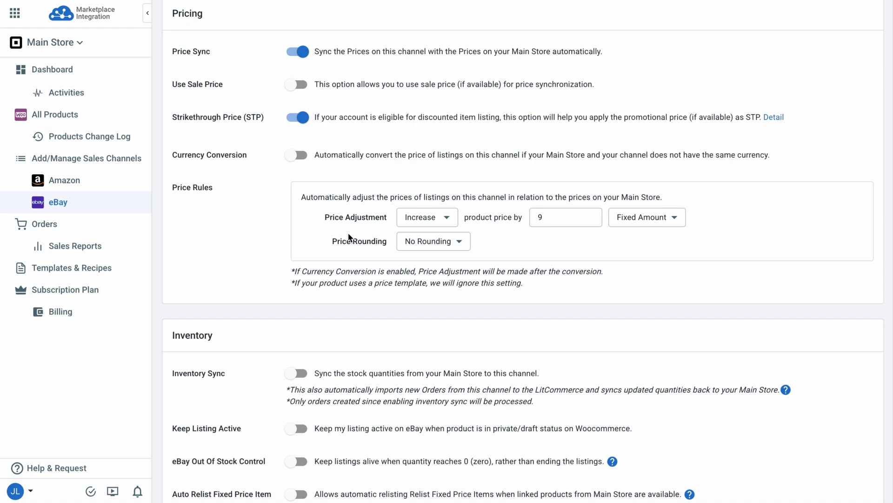
scroll(496, 317, "down", 5)
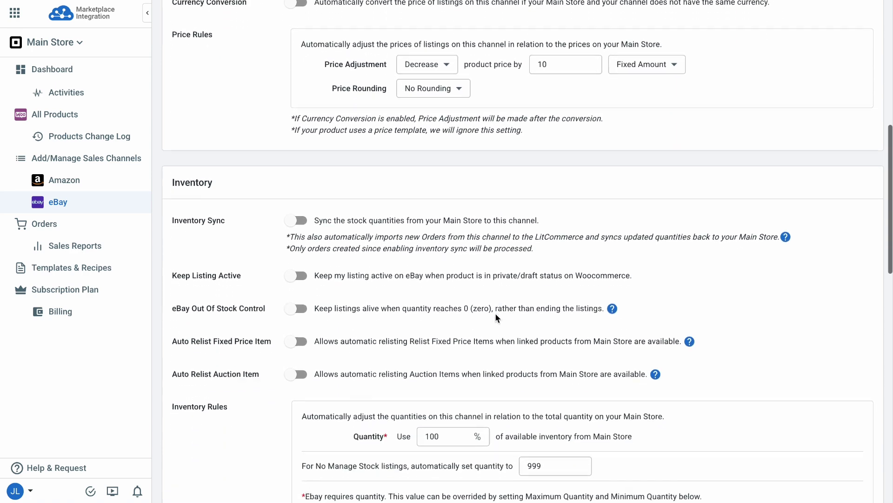
scroll(496, 318, "down", 2)
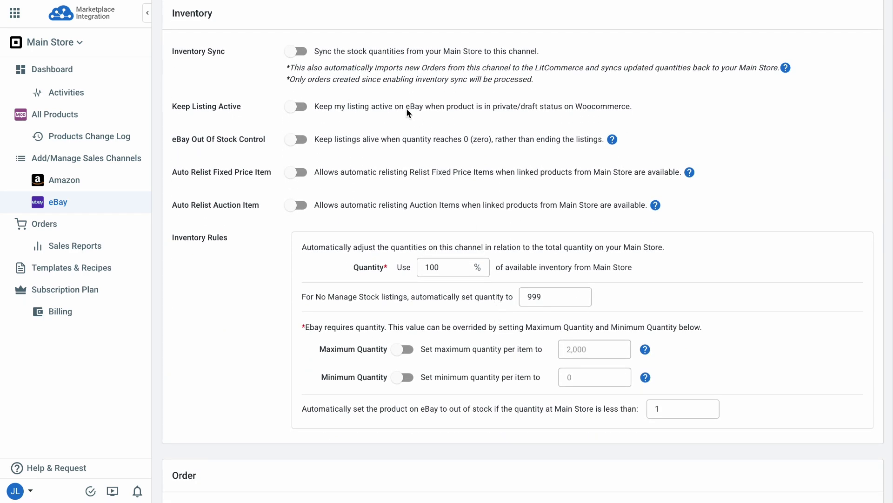
Turn on Inventory Sync, acknowledging that linked listings may end
left_click(295, 51)
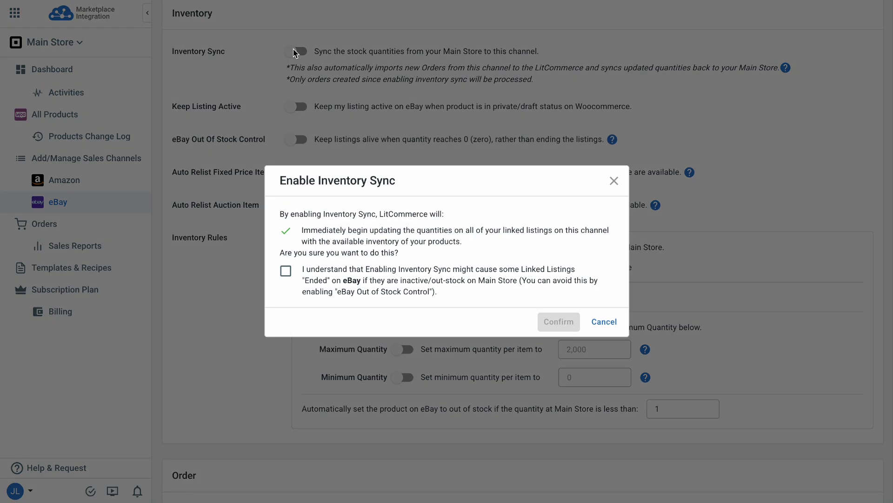
left_click(289, 274)
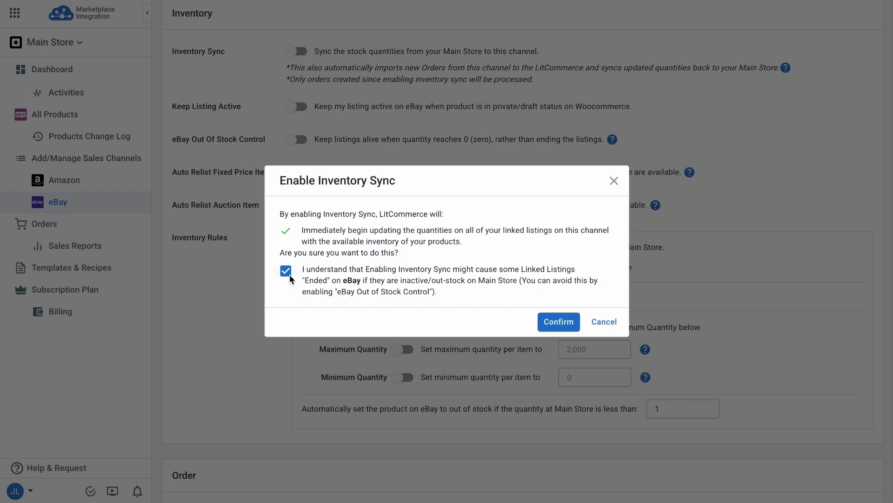
left_click(558, 321)
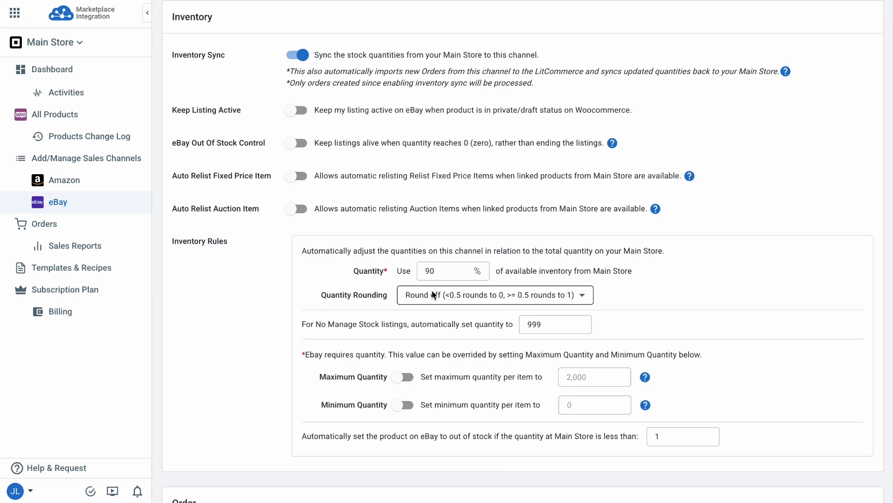
Set the inventory quantity to 100% of store stock
left_click(438, 275)
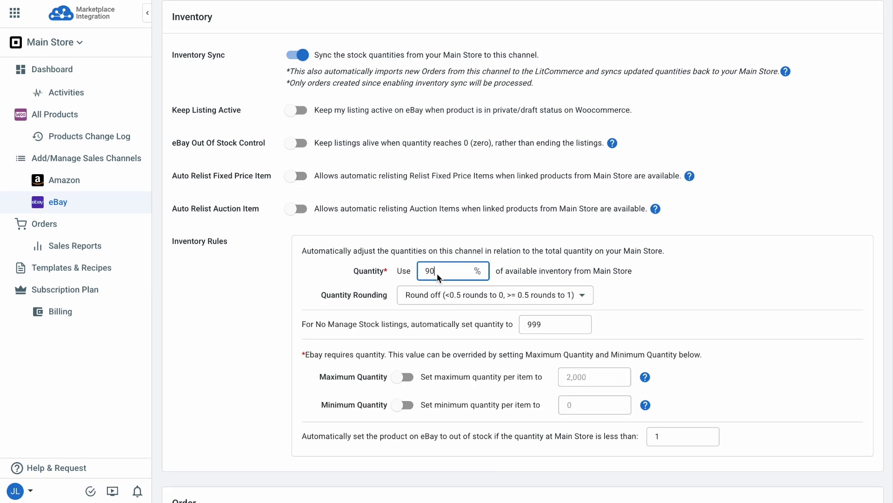
key("BackSpace")
key("BackSpace")
type("100")
left_click(536, 319)
Enable Maximum Quantity and cap each eBay item at 100
left_click(567, 352)
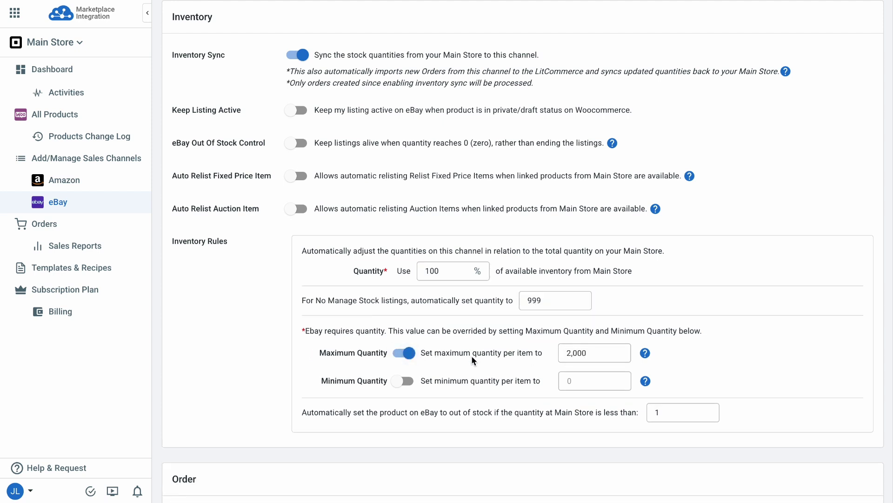
left_click(574, 353)
key("BackSpace")
type("1")
left_click(663, 351)
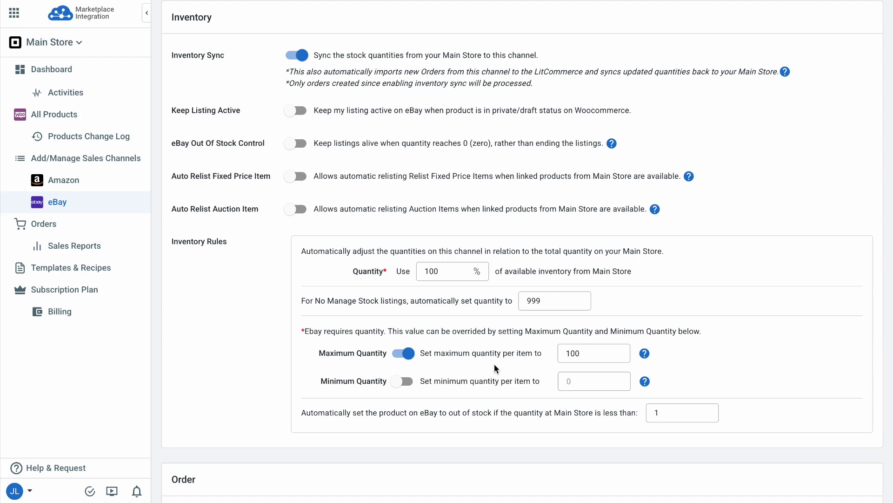
scroll(494, 364, "down", 8)
scroll(496, 369, "down", 2)
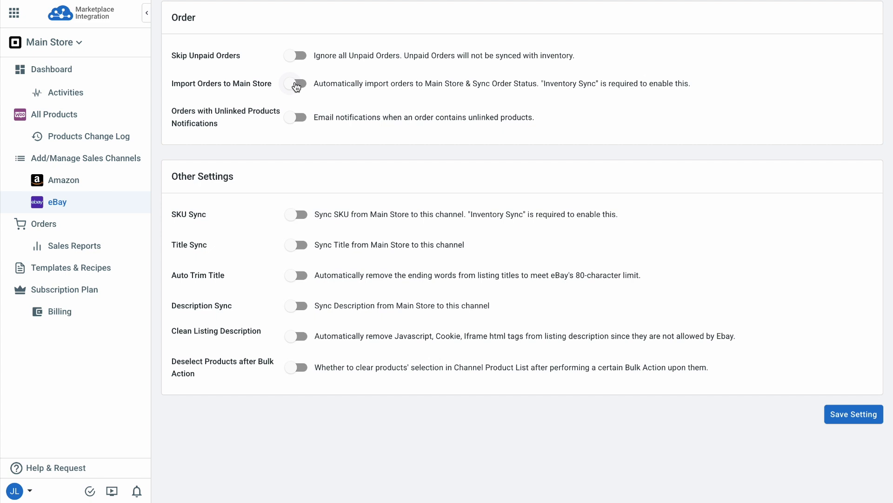
Turn on Import Orders to Main Store, Auto Trim Title and Clean Listing Description, then save
left_click(296, 85)
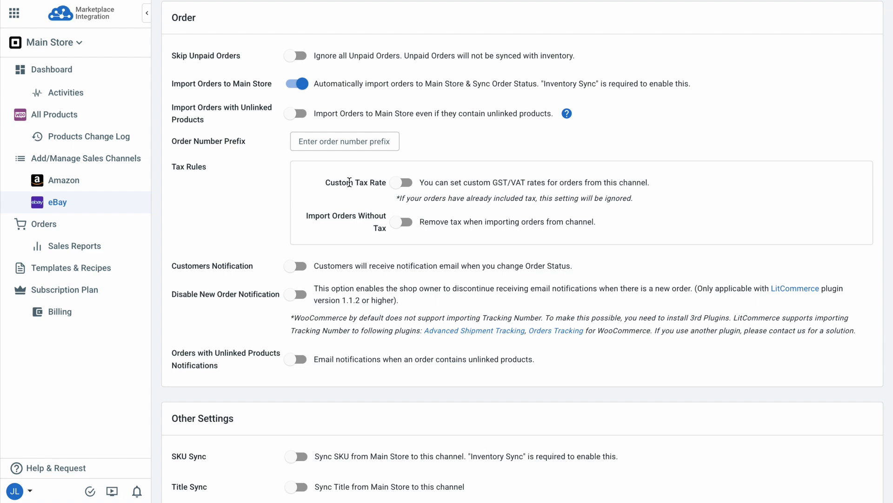
scroll(377, 242, "down", 5)
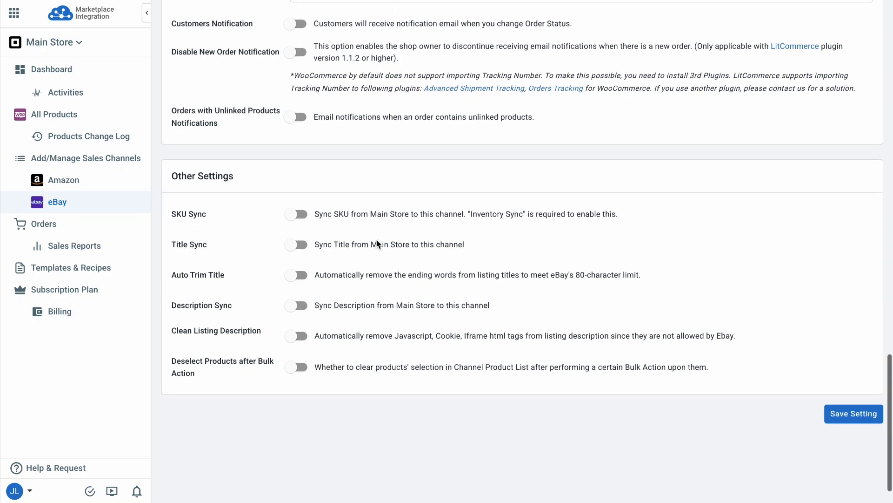
scroll(377, 243, "down", 1)
left_click(296, 234)
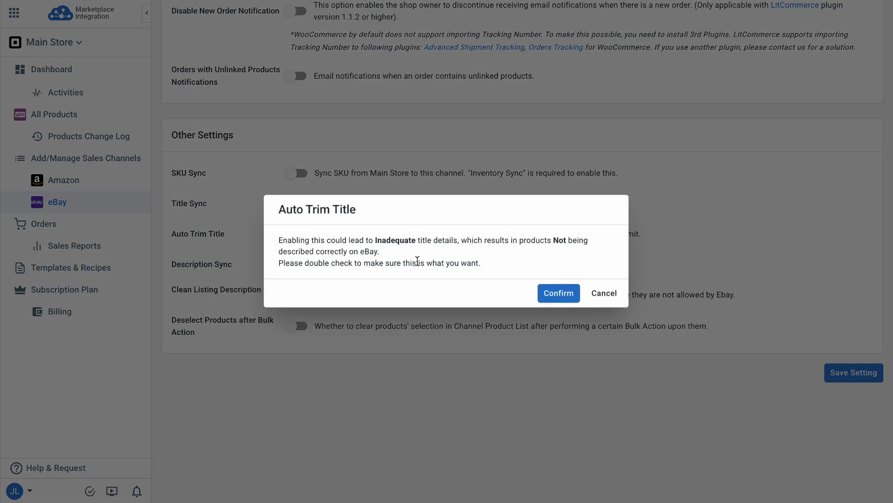
left_click(551, 293)
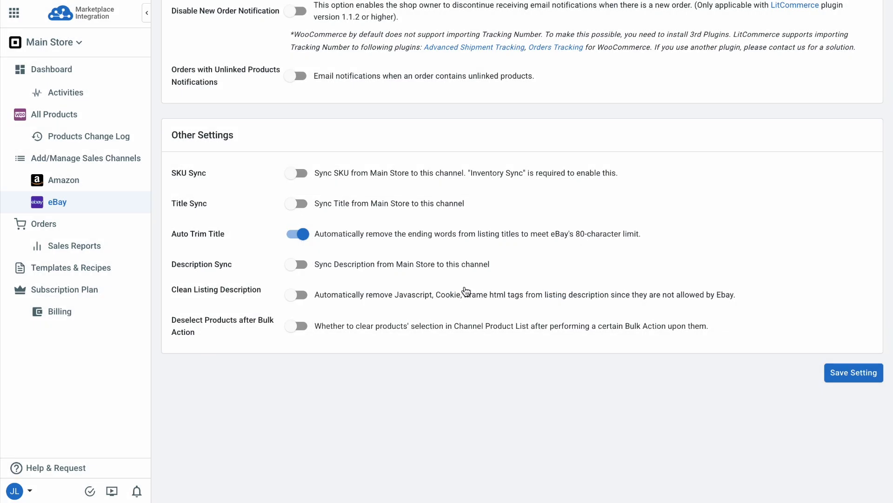
left_click(298, 295)
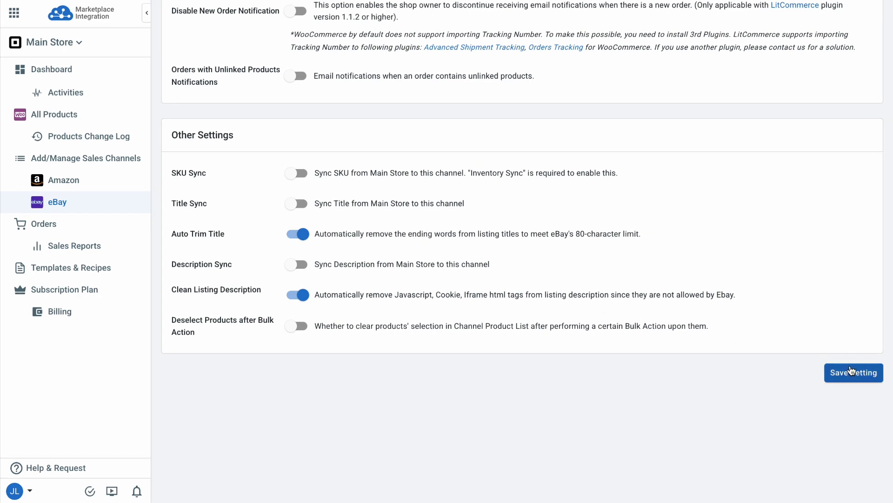
left_click(852, 373)
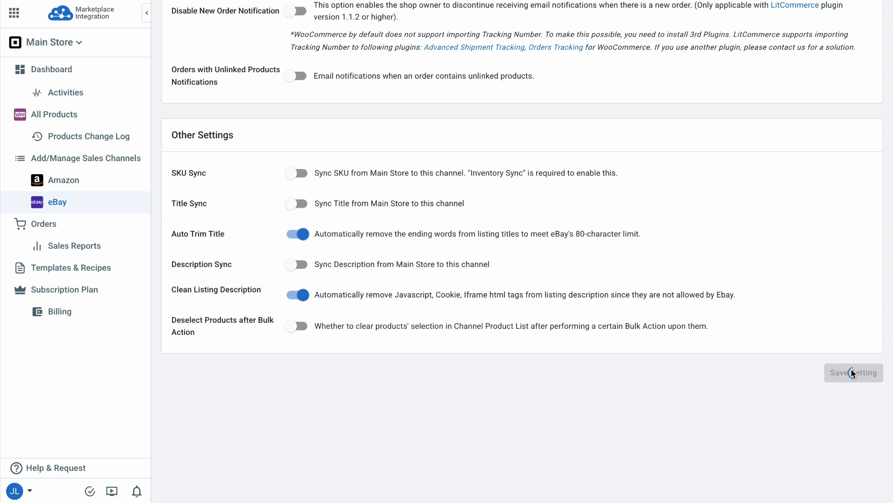